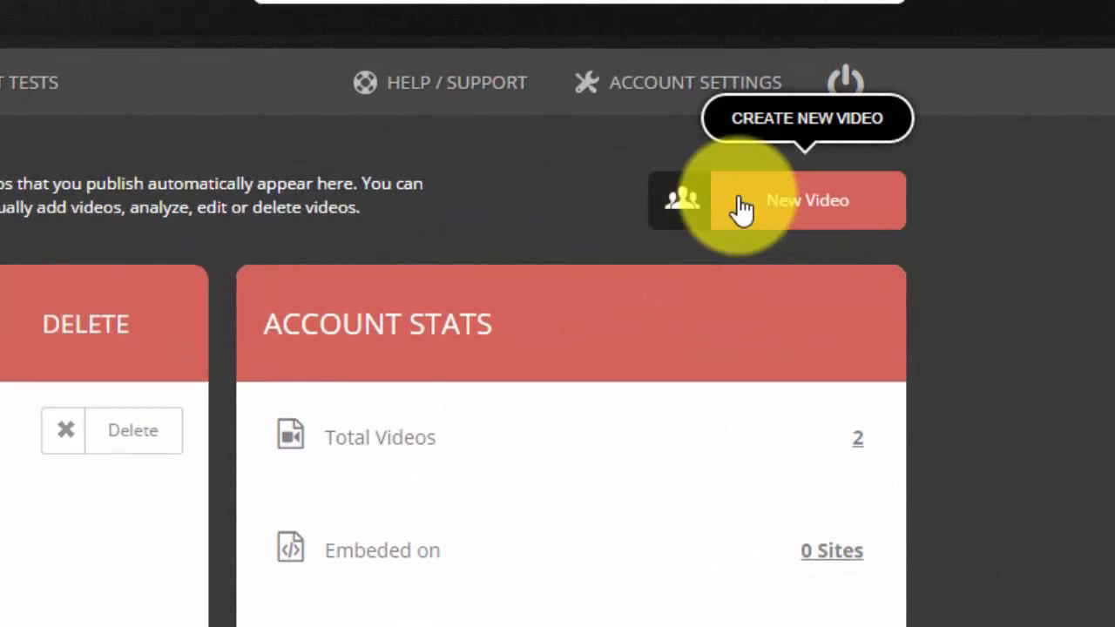
Step: Start a new video and name its player 'New Sale'
click(741, 209)
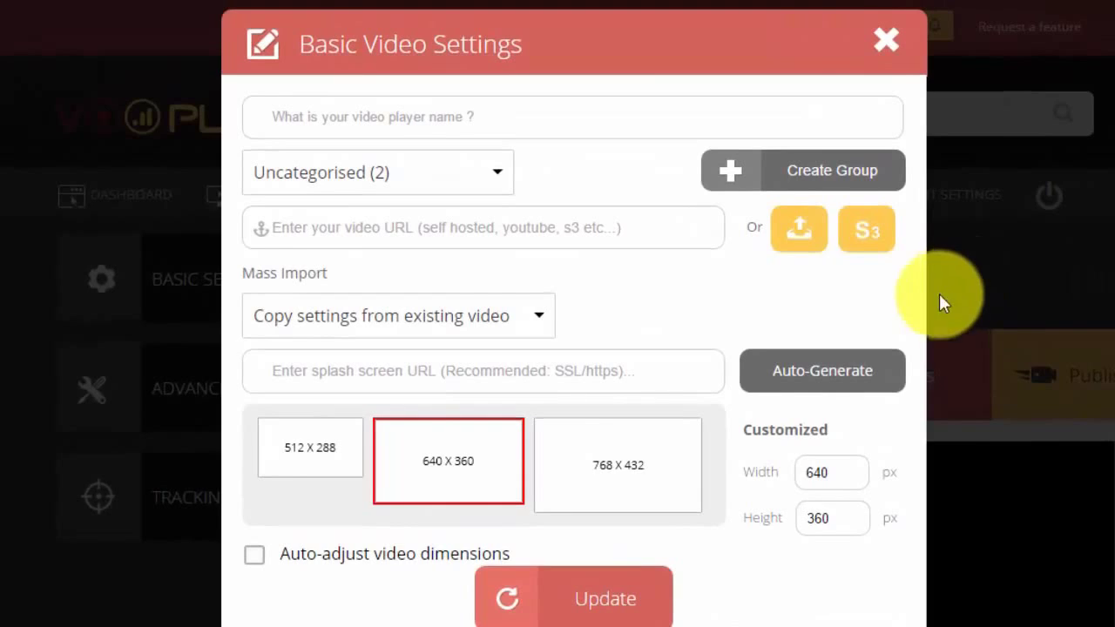
click(357, 117)
text(New Sales Video)
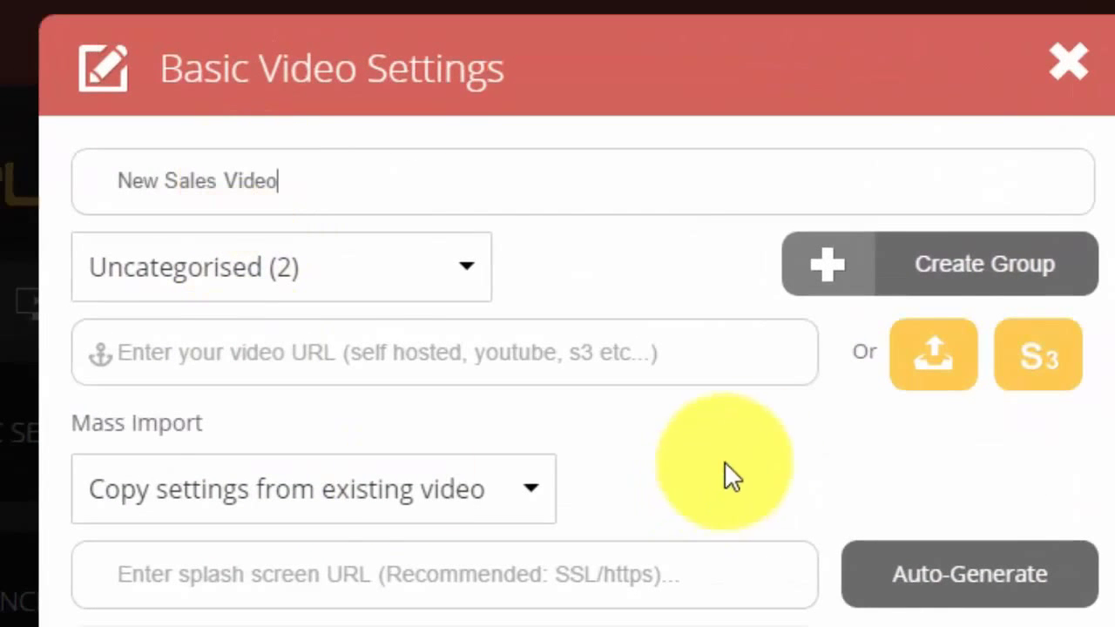
Step: Create the group 'My Awesome Product Videos' and glance at the copy-settings list without choosing
click(958, 263)
click(250, 361)
text(My Awesome)
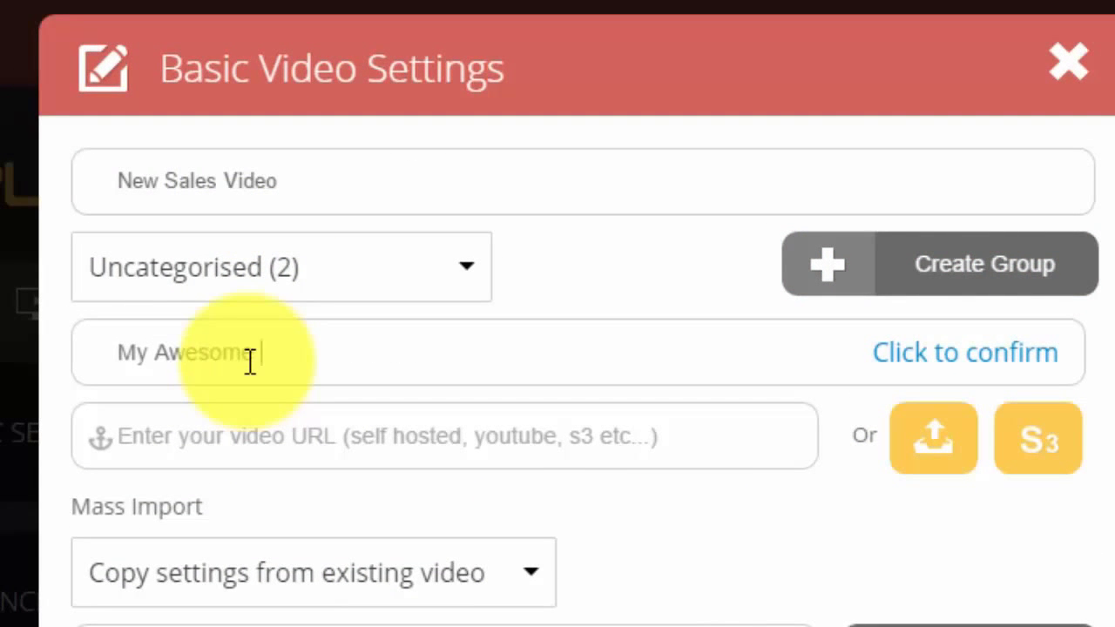
text( Product Videos)
click(929, 357)
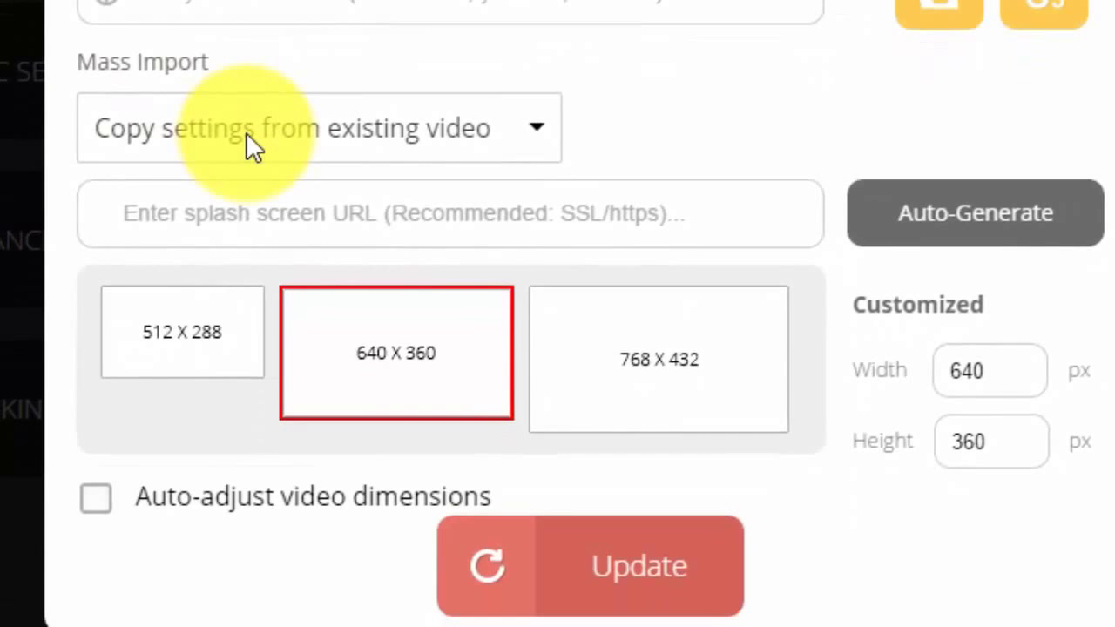
click(245, 133)
click(246, 133)
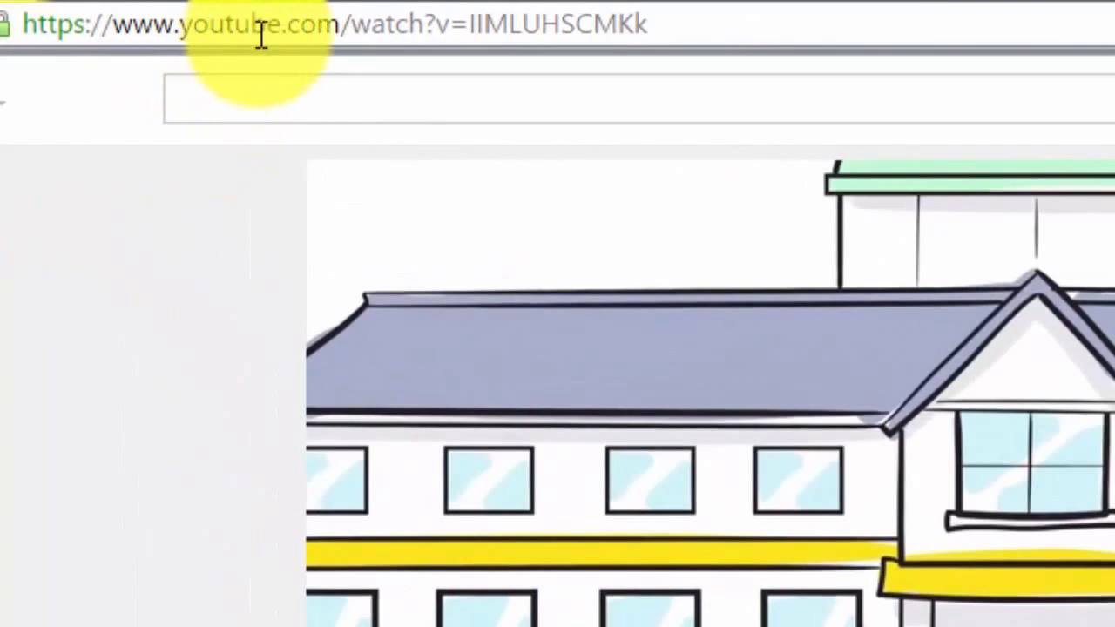
Step: Paste the YouTube explainer's web address into Vooplayer's video URL field
click(263, 32)
right_click(260, 30)
click(320, 168)
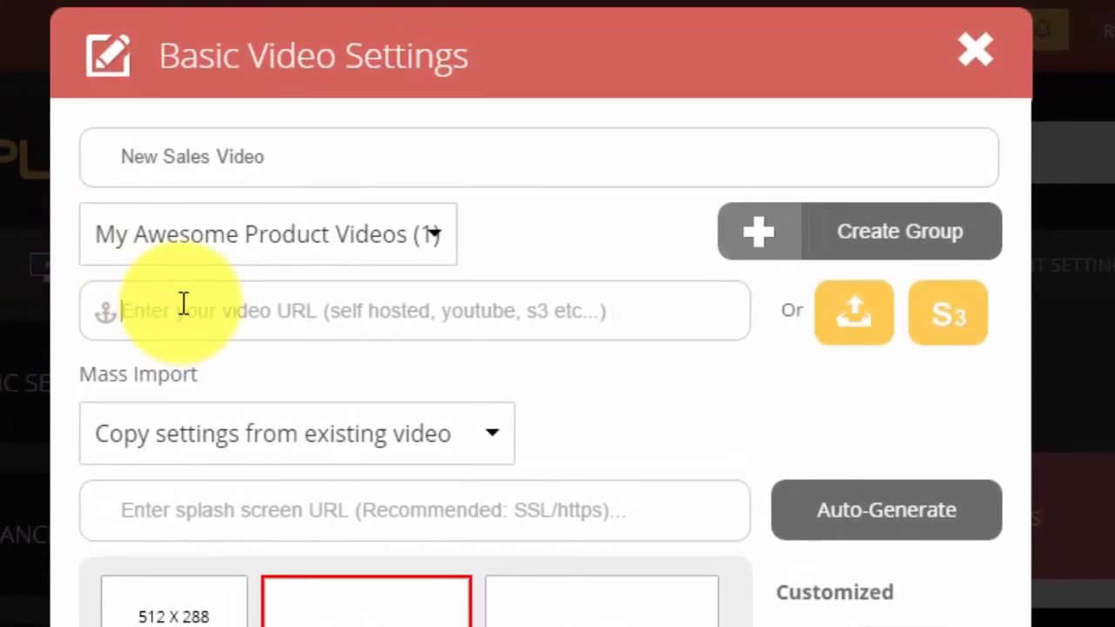
right_click(210, 307)
click(214, 464)
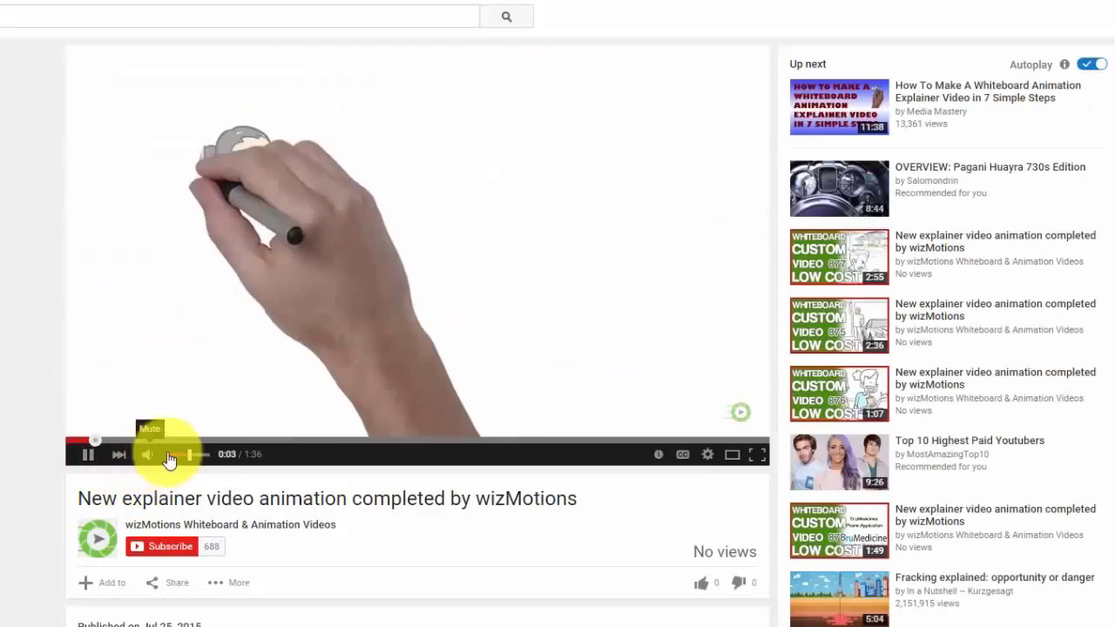
scroll(145, 470, down, 3)
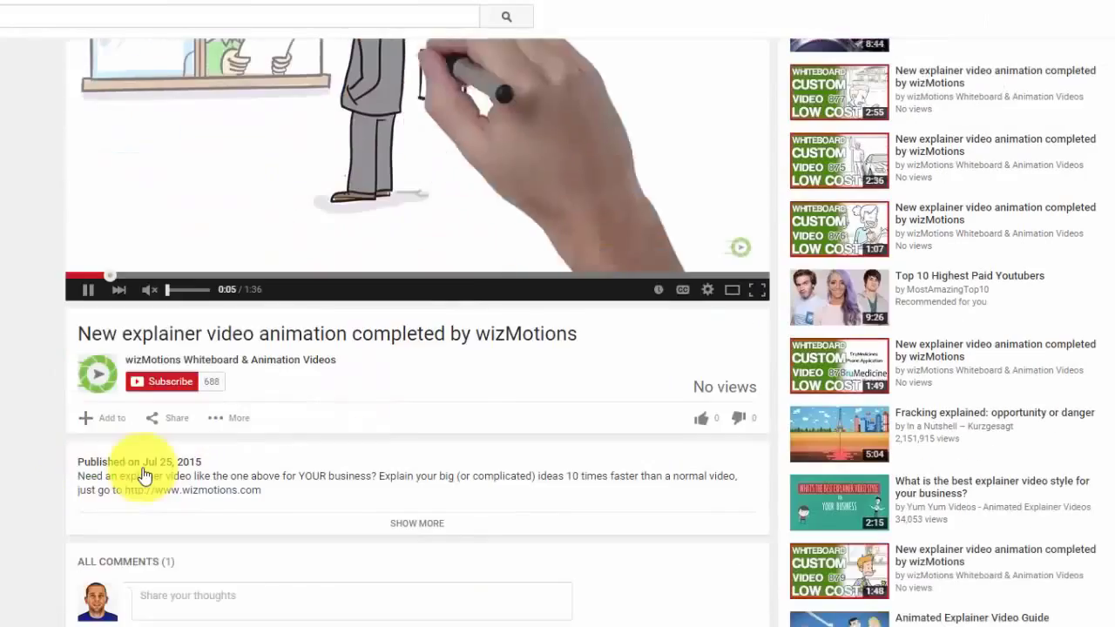
scroll(145, 470, up, 3)
Step: Search YouTube for 'video software review' and open the Explaindio vs Video Maker FX video
click(123, 15)
text(video sof)
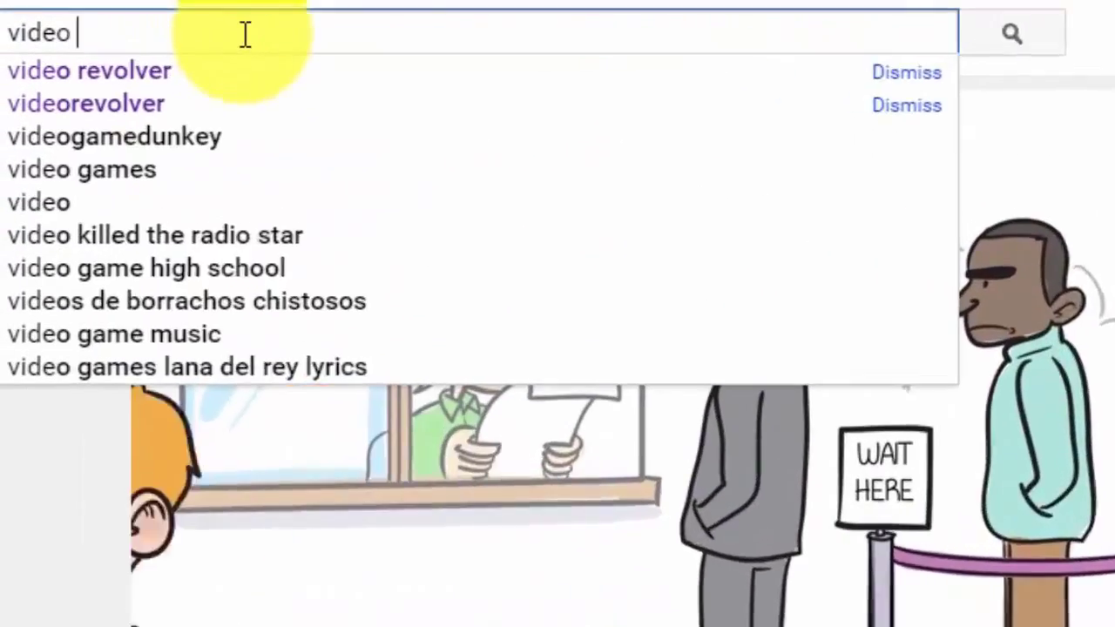
text(tware review)
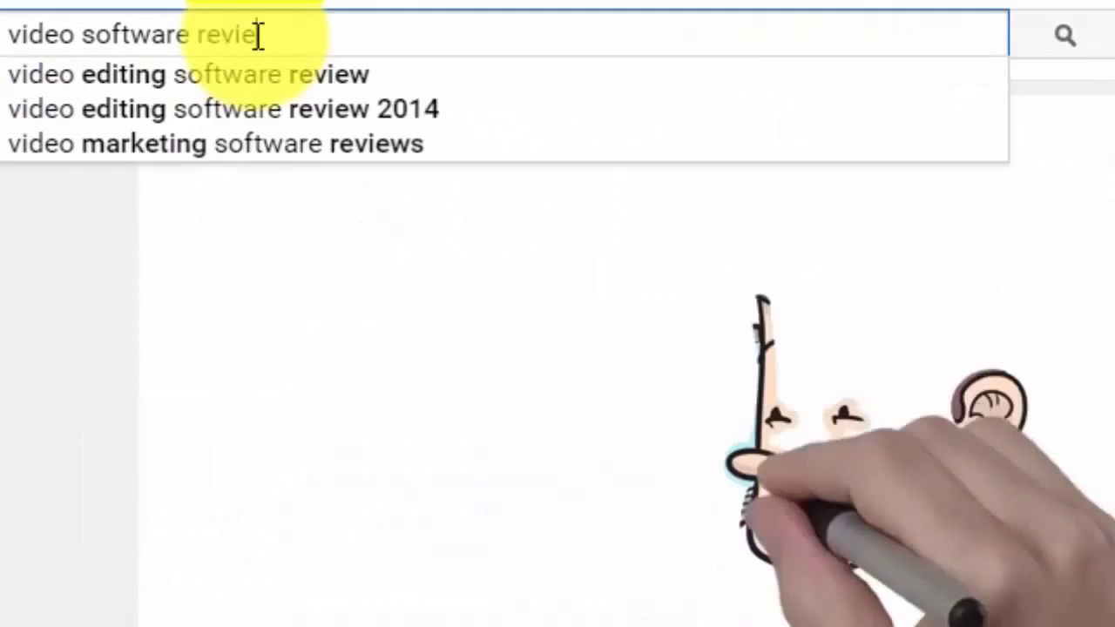
key(Return)
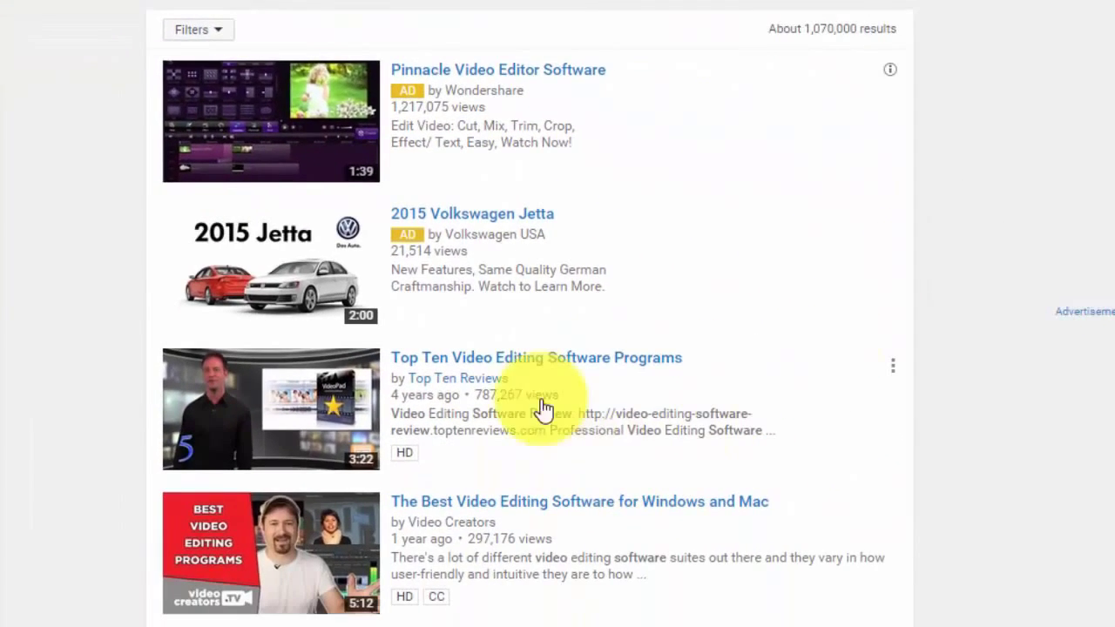
scroll(1046, 546, down, 5)
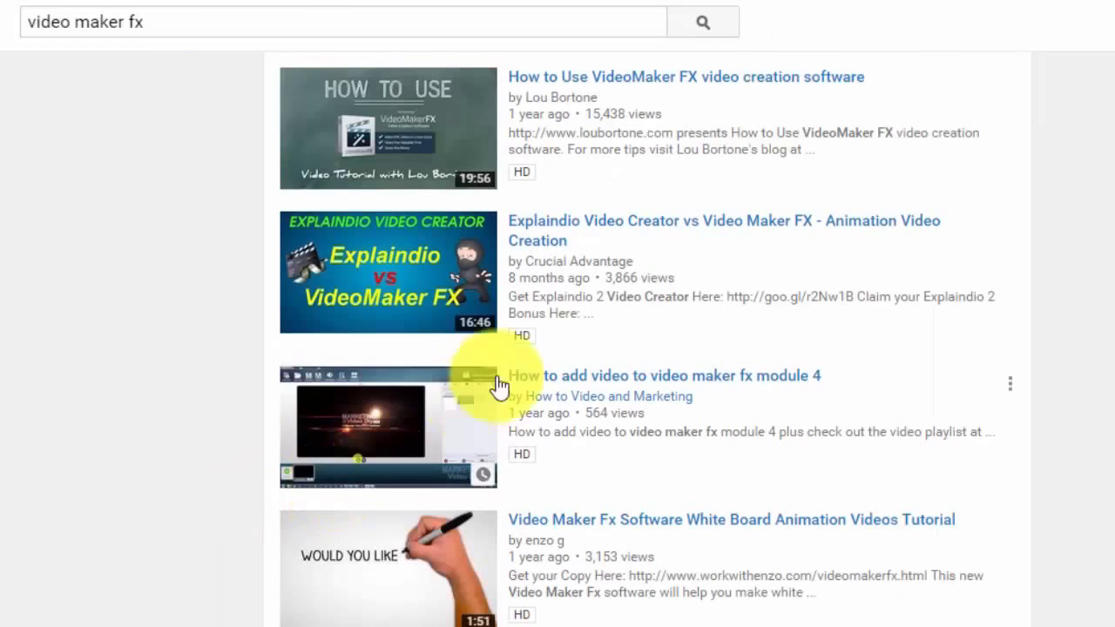
scroll(470, 431, up, 1)
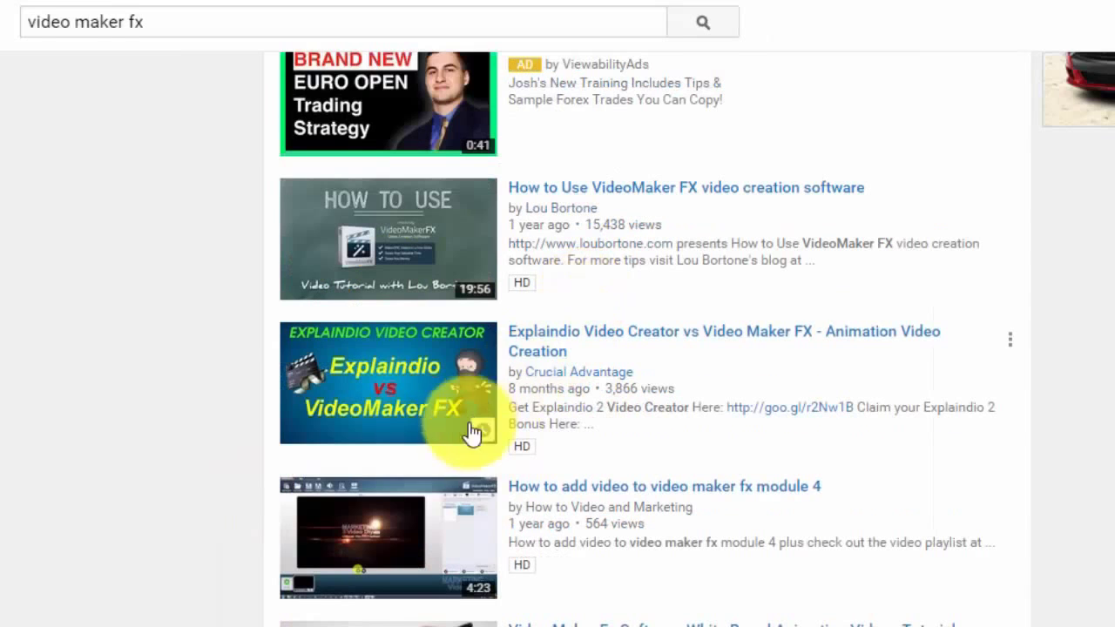
click(416, 406)
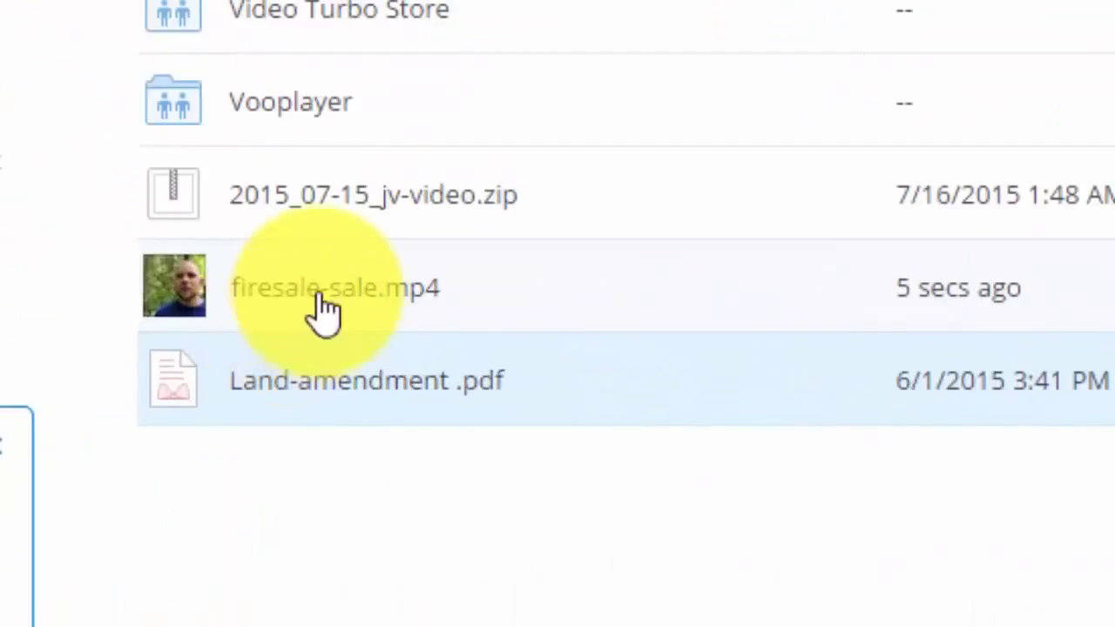
Step: Replace the YouTube link in the video URL field with the firesale-sale.mp4 Dropbox preview address
click(386, 331)
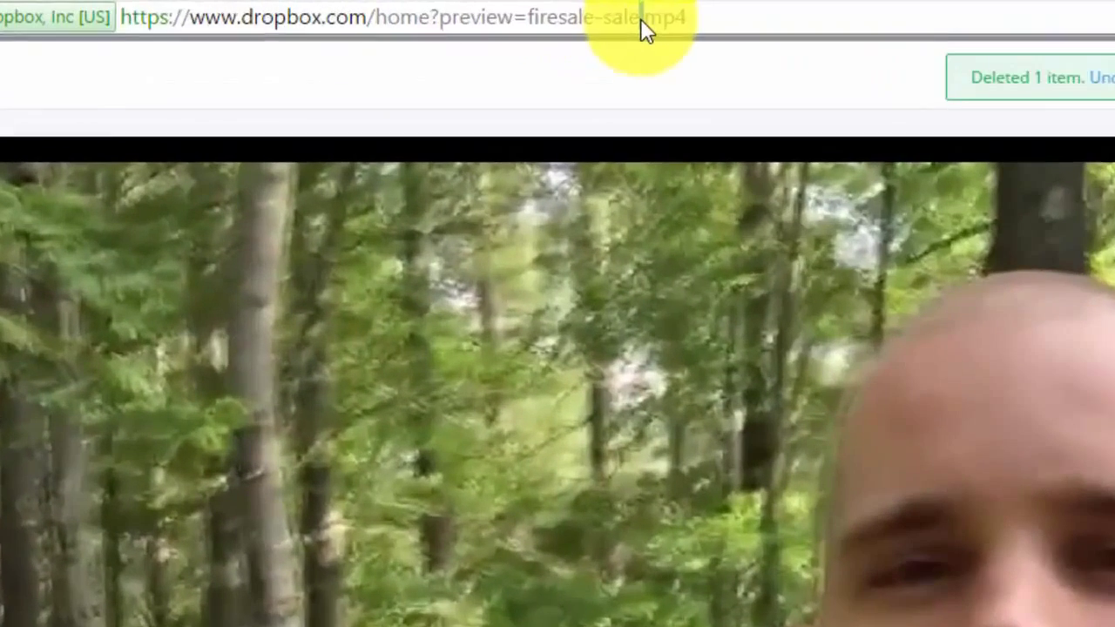
click(525, 14)
right_click(525, 14)
click(568, 87)
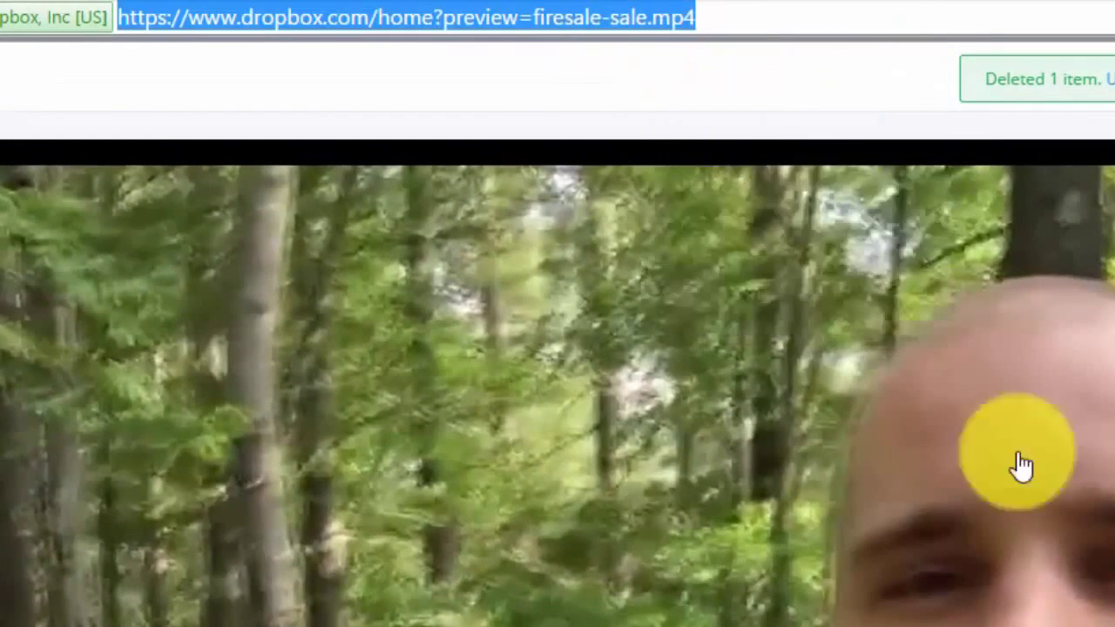
triple_click(631, 280)
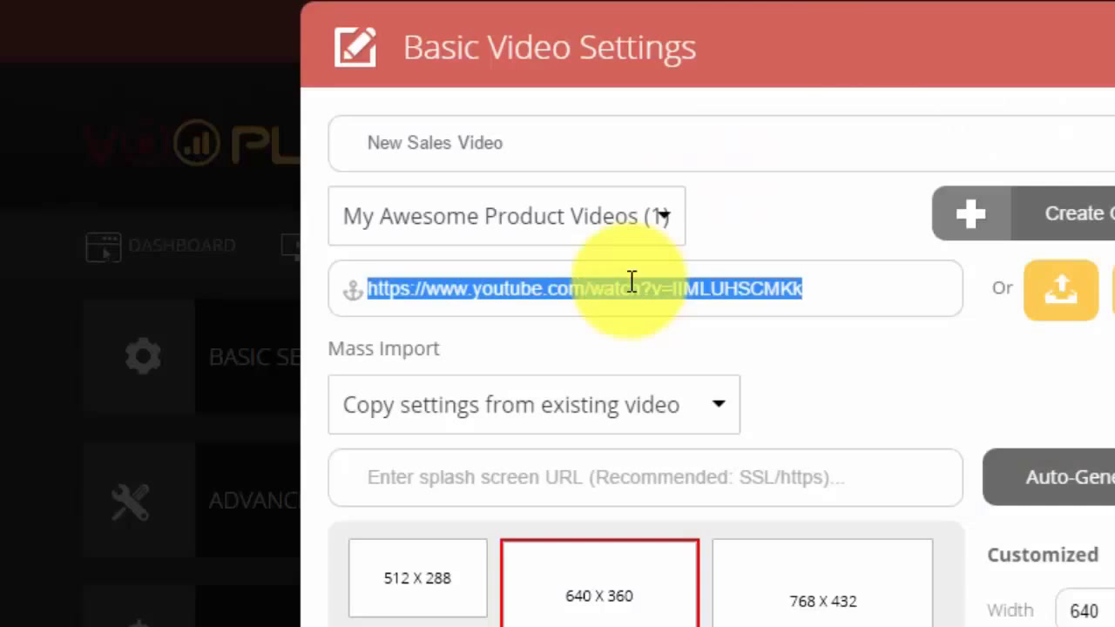
right_click(632, 280)
click(688, 448)
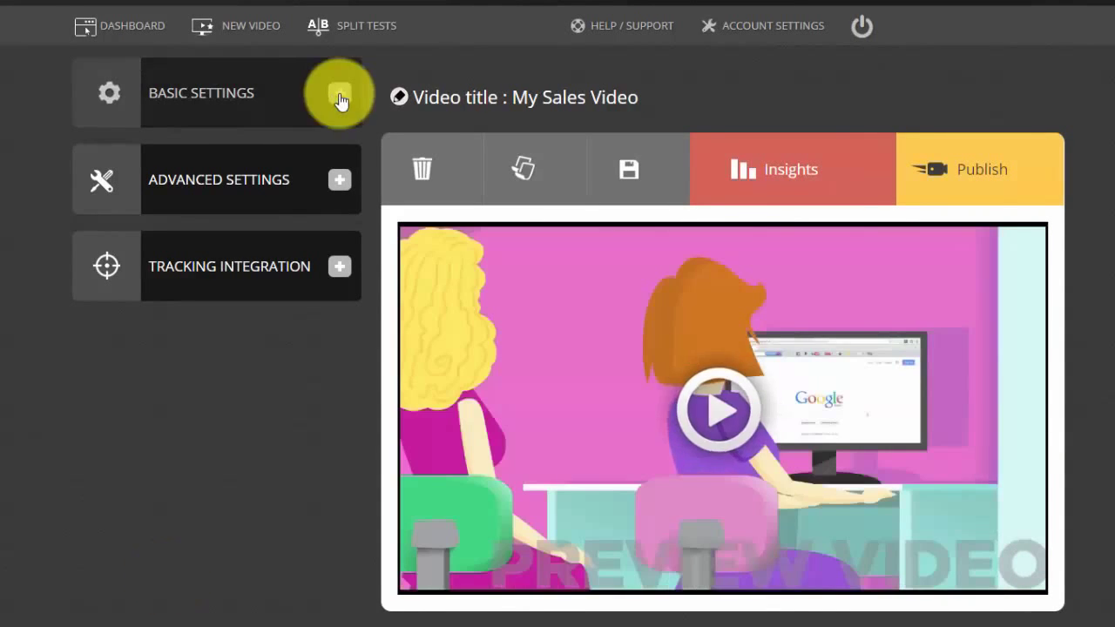
Step: Expand and collapse Basic Settings, then expand Advanced Settings and scroll through its toggles
click(340, 94)
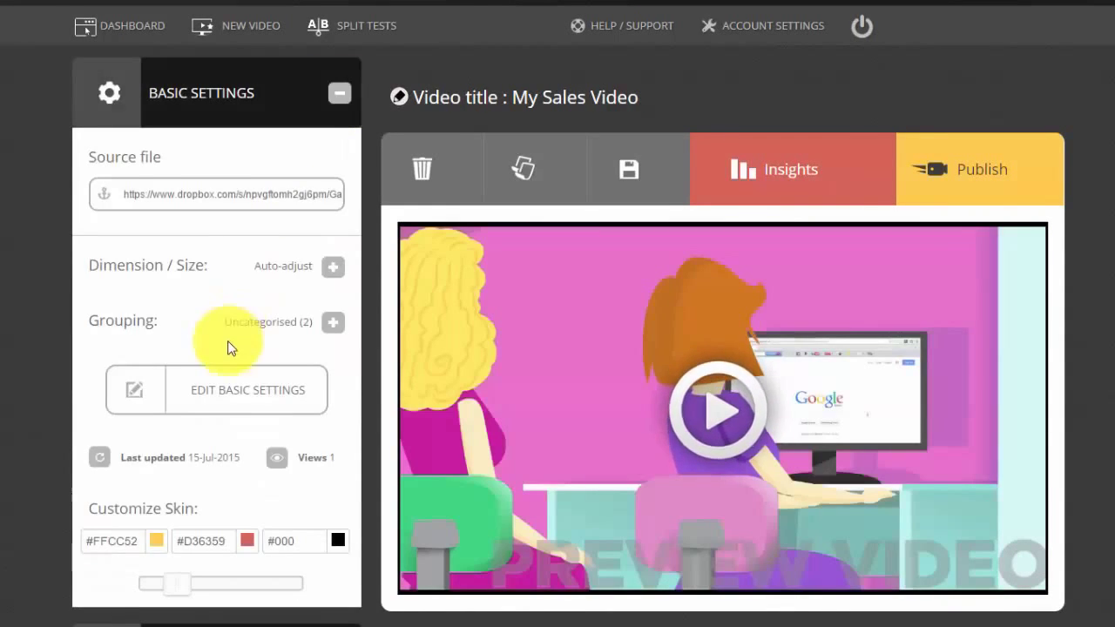
scroll(293, 162, down, 2)
scroll(319, 145, up, 2)
click(340, 93)
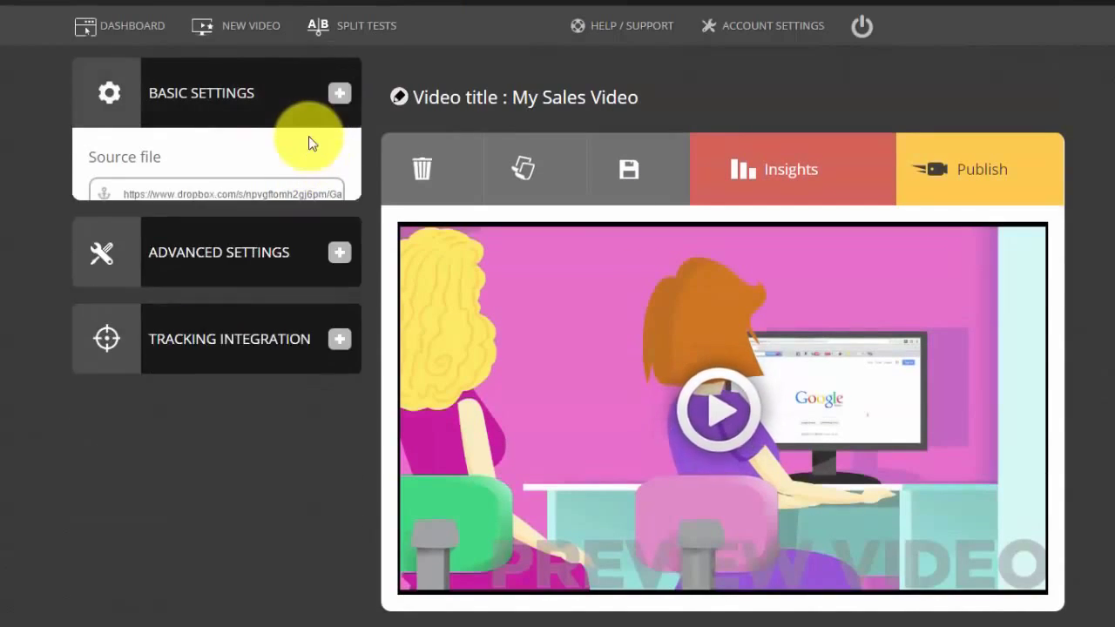
scroll(308, 136, down, 1)
click(340, 99)
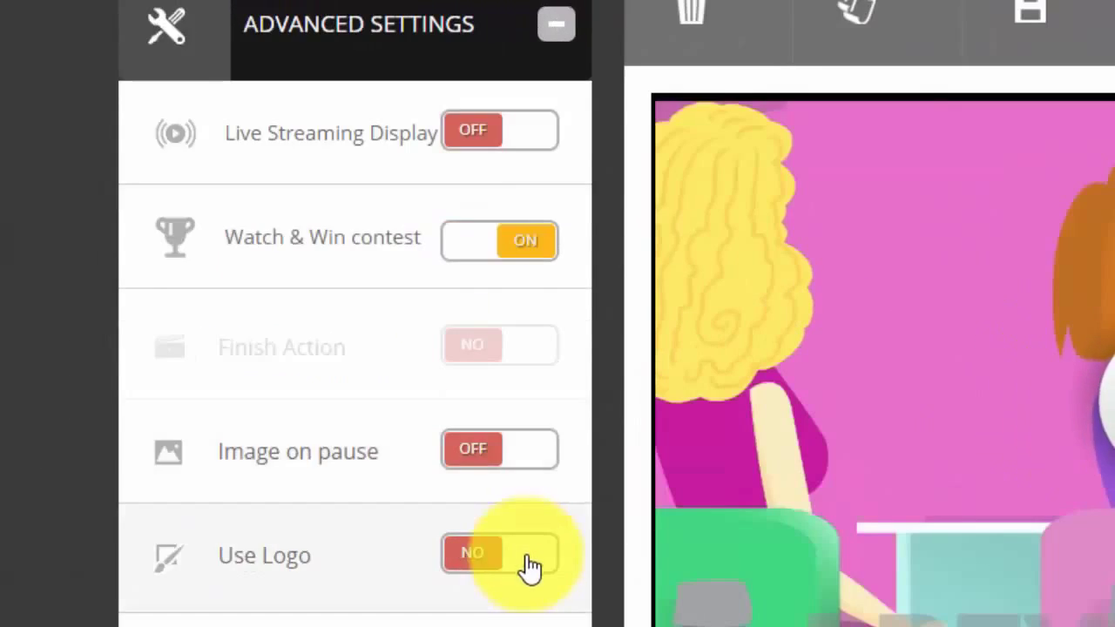
scroll(529, 566, down, 10)
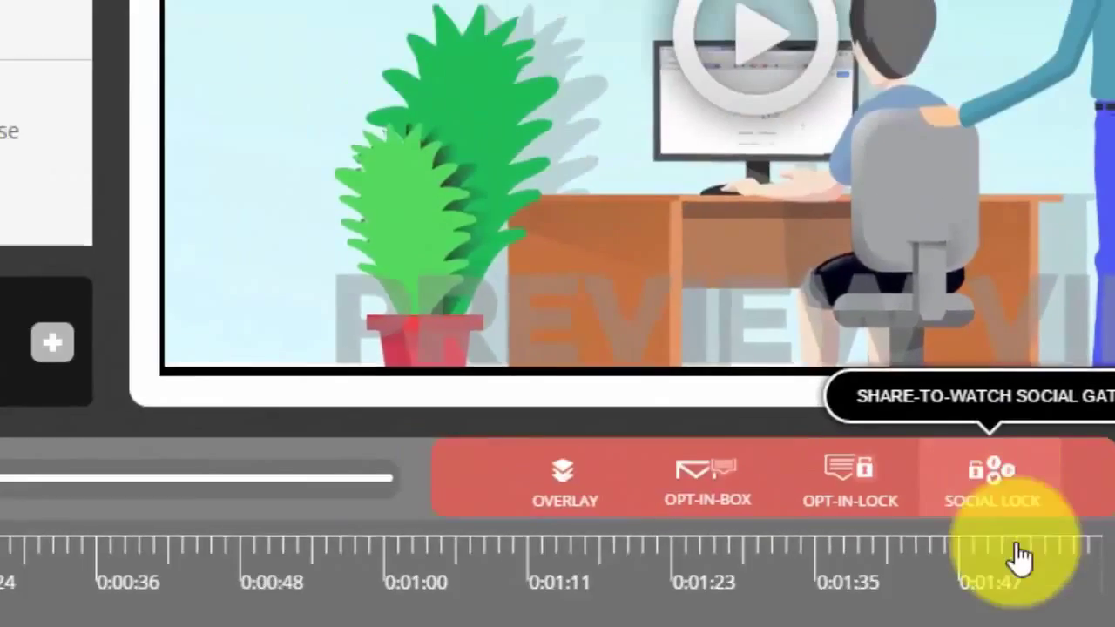
click(901, 261)
text(http://vooplayer.com)
click(128, 286)
click(128, 329)
click(119, 334)
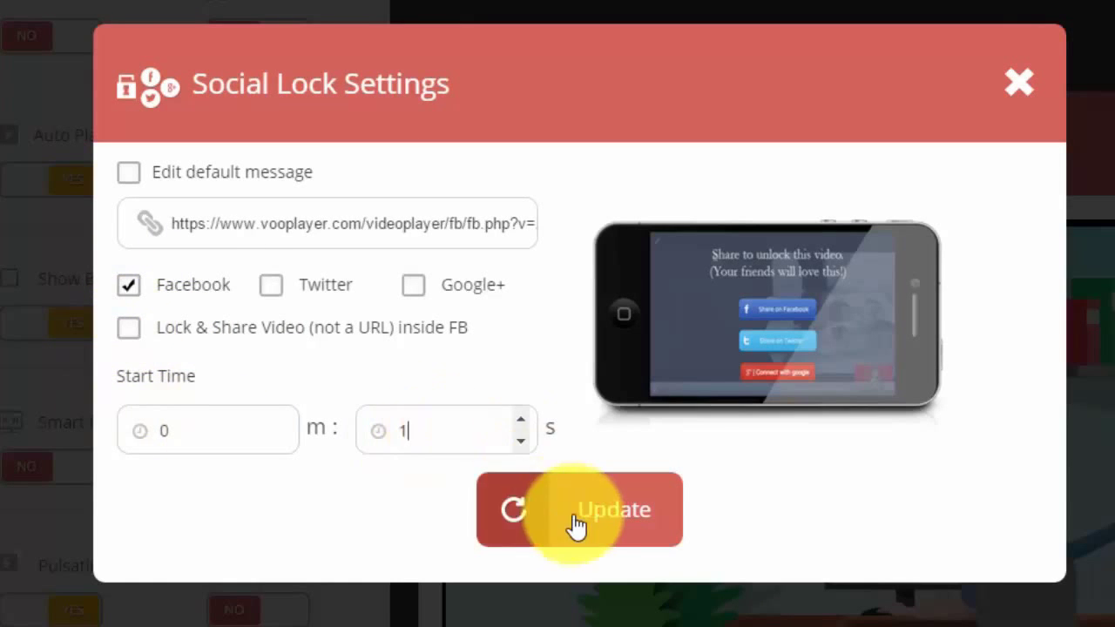
click(572, 522)
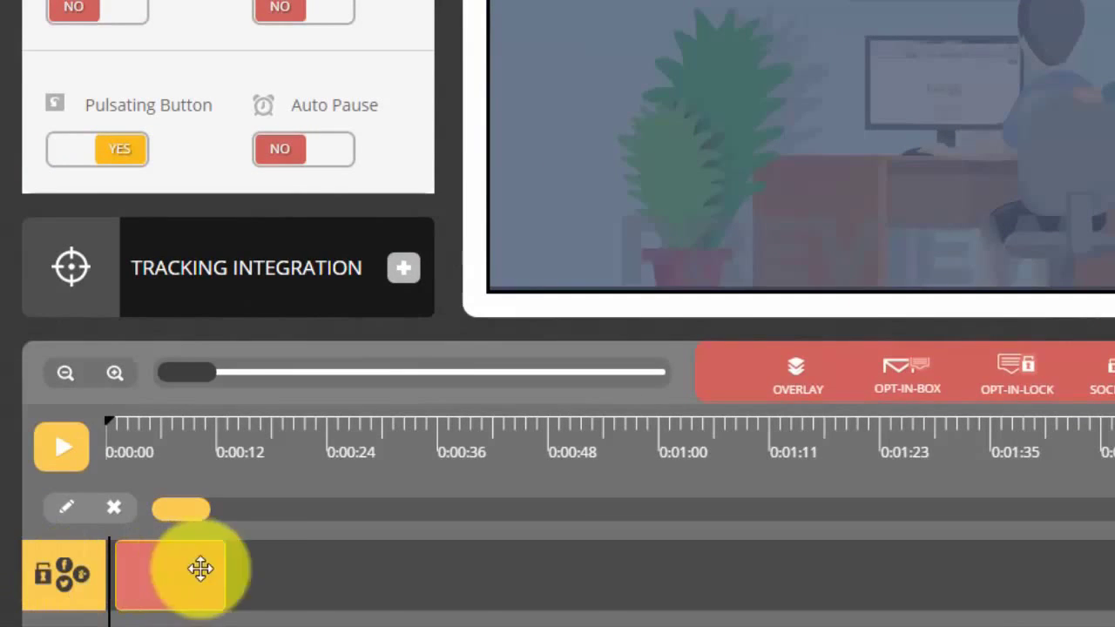
drag(200, 570, 351, 570)
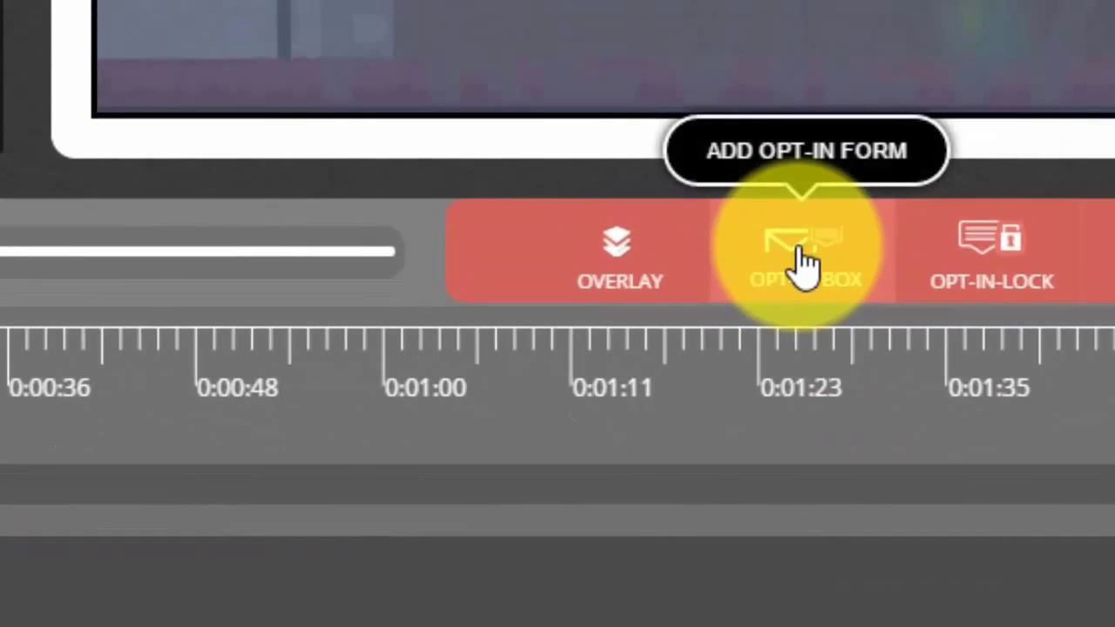
Step: Add an opt-in form using Aweber with the videorev_ivt-2 mailing list
click(907, 374)
click(436, 199)
click(340, 299)
click(179, 277)
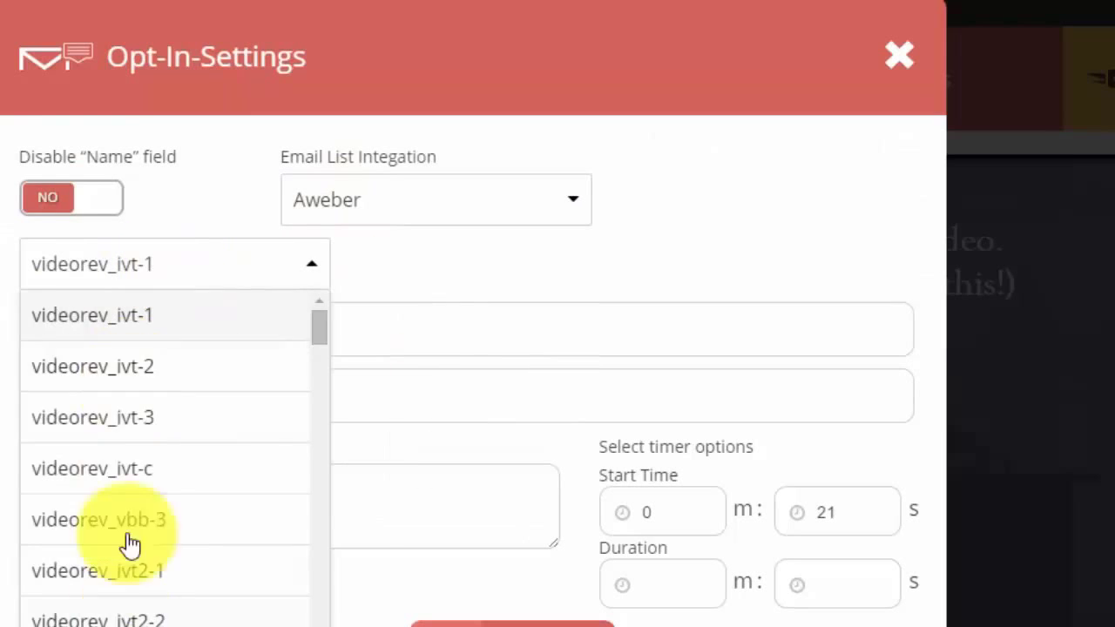
click(145, 377)
Step: Type 'Sign Up fer' into the preview's sign-up form, then skip the form
text(Sign Up for Free Video Tips!)
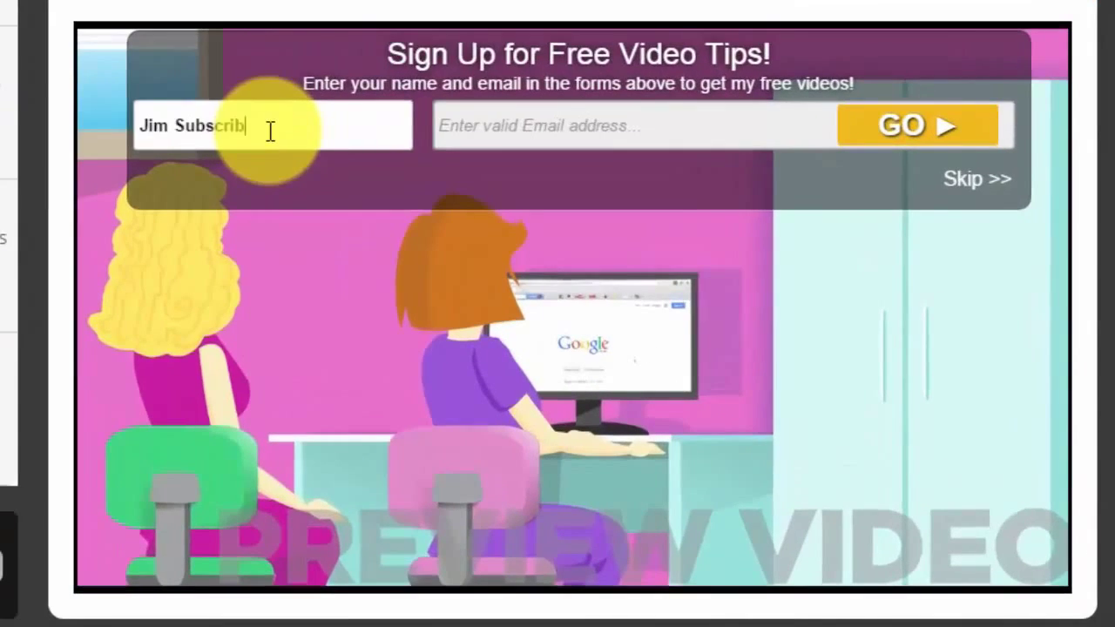
text(er)
click(476, 122)
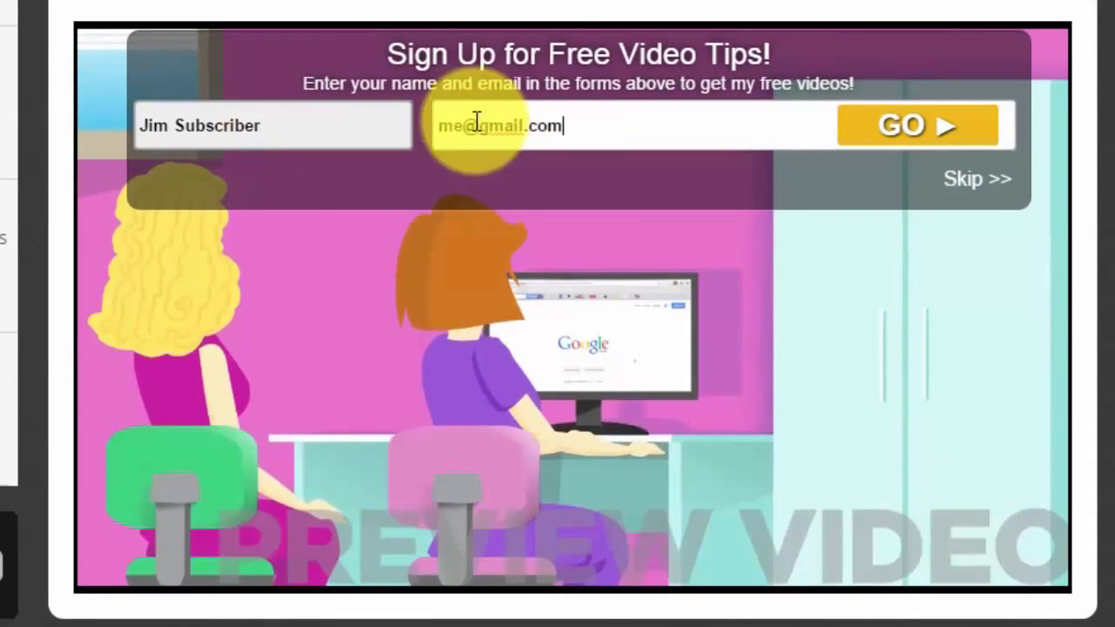
click(965, 194)
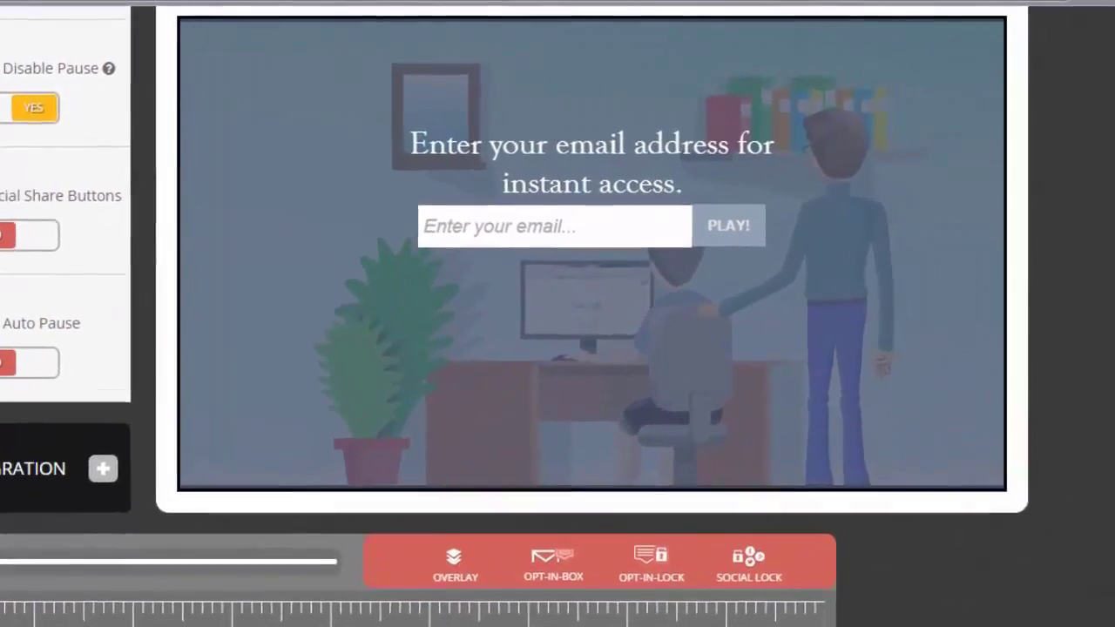
Step: Unlock the preview with an email address, then drag the Social Lock block to about 0:07
click(536, 226)
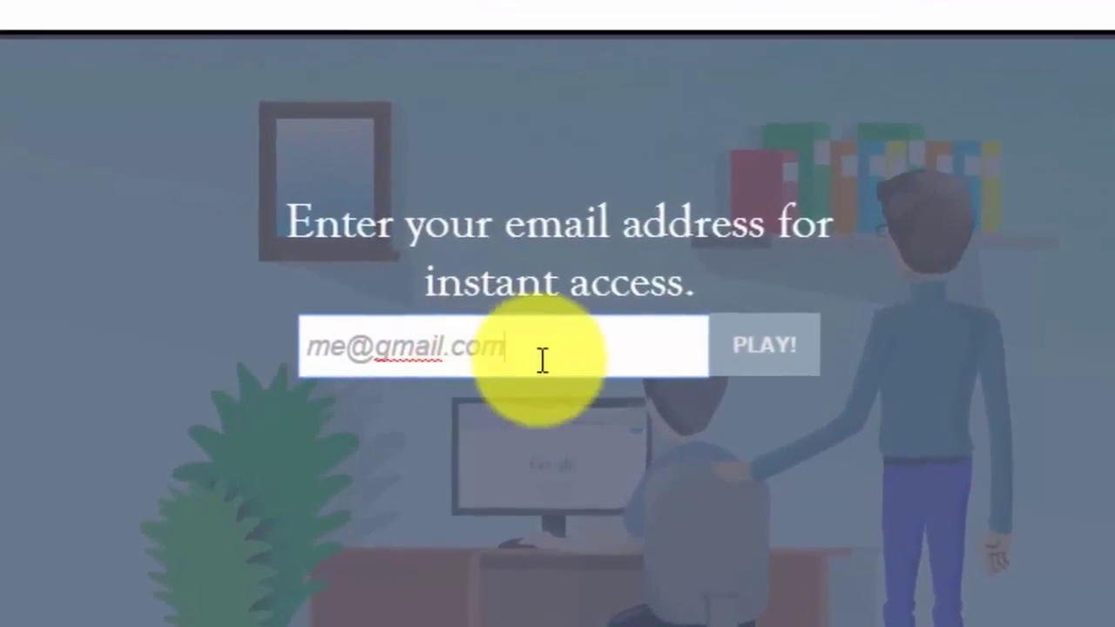
click(736, 352)
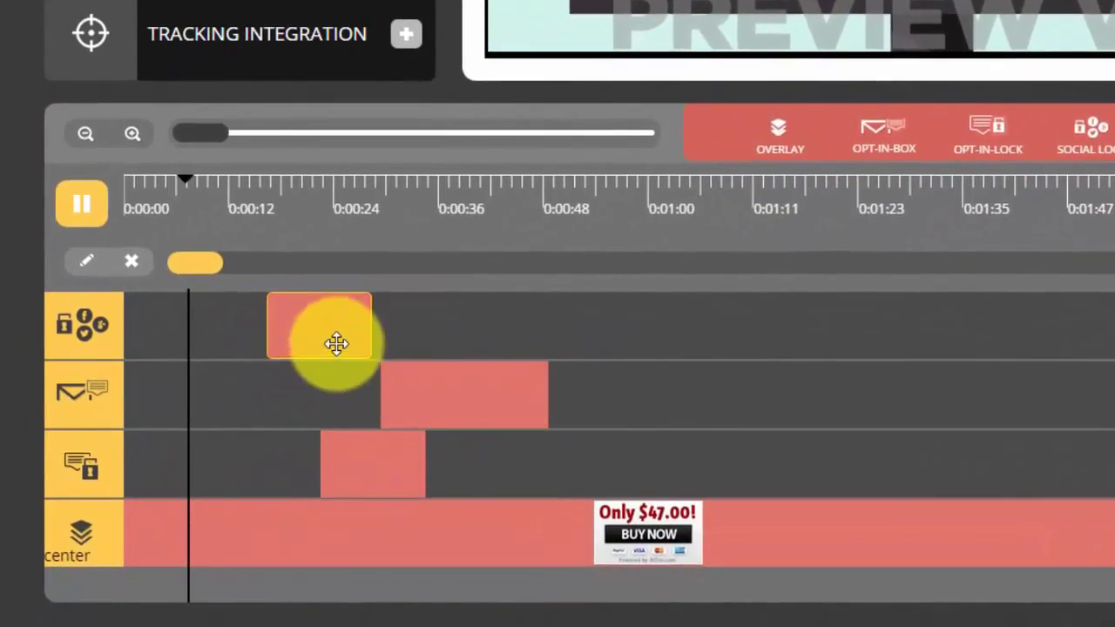
drag(325, 332, 239, 329)
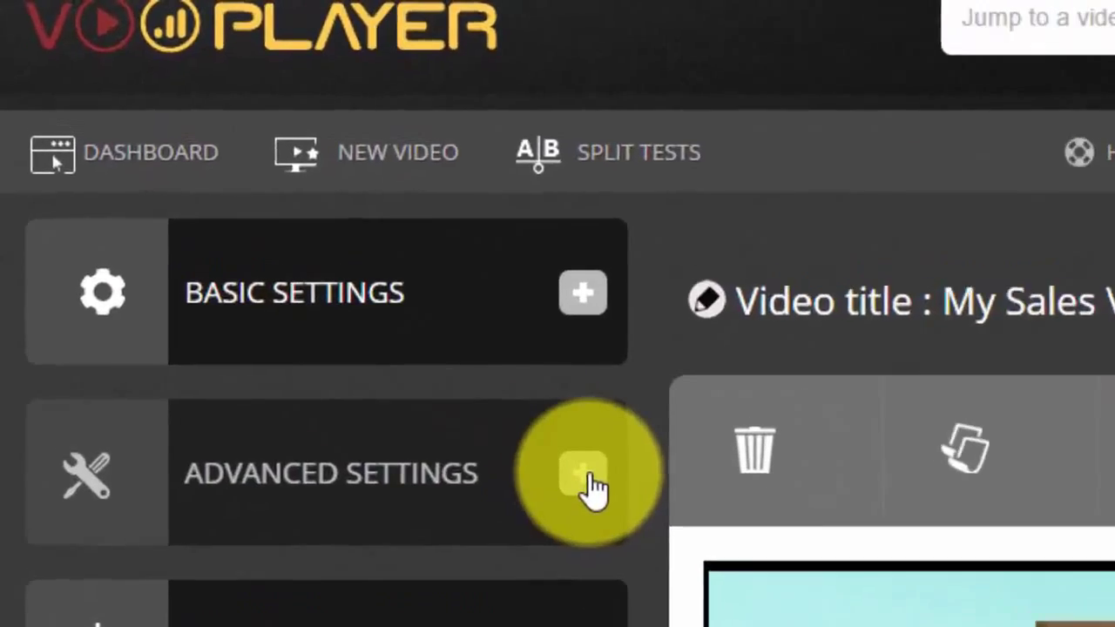
Step: Turn on live streaming with a recurring schedule on Mondays and Wednesdays
click(297, 241)
click(543, 279)
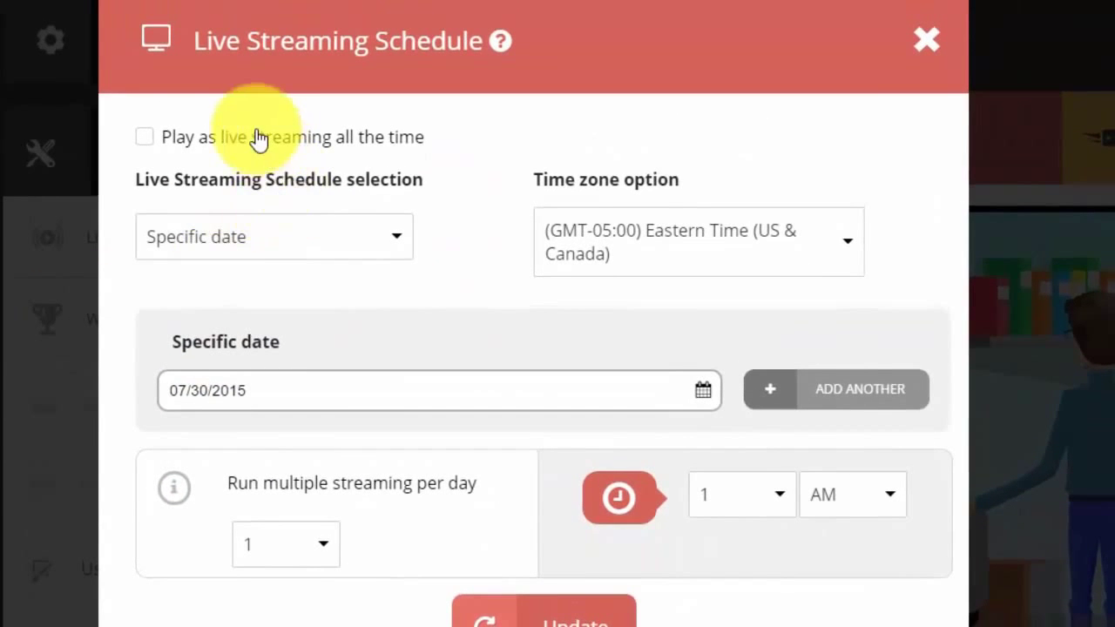
click(225, 251)
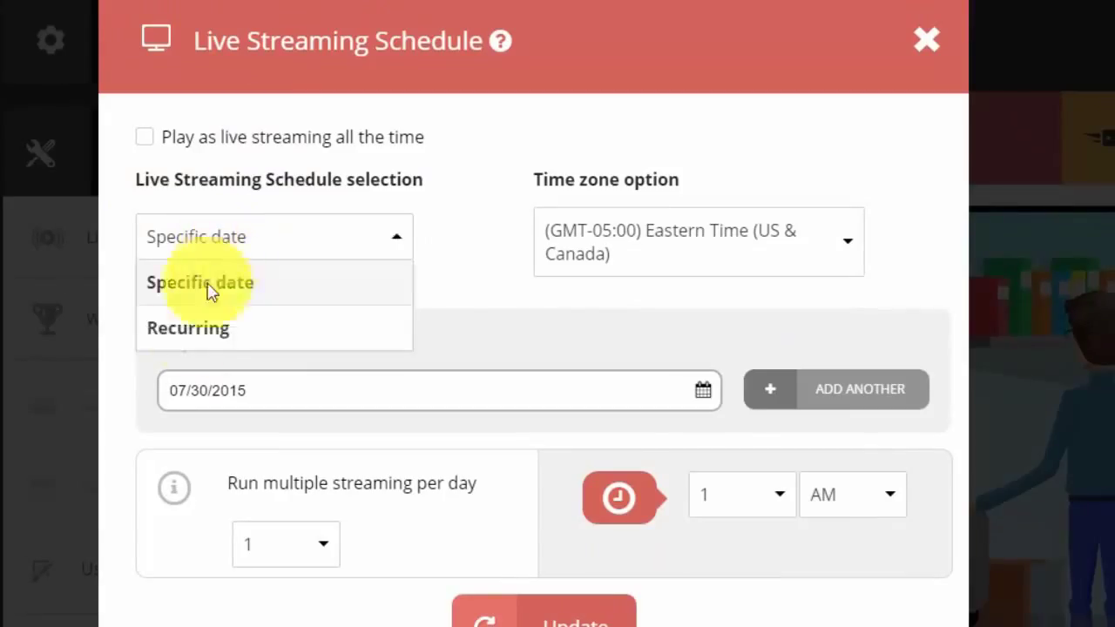
click(188, 336)
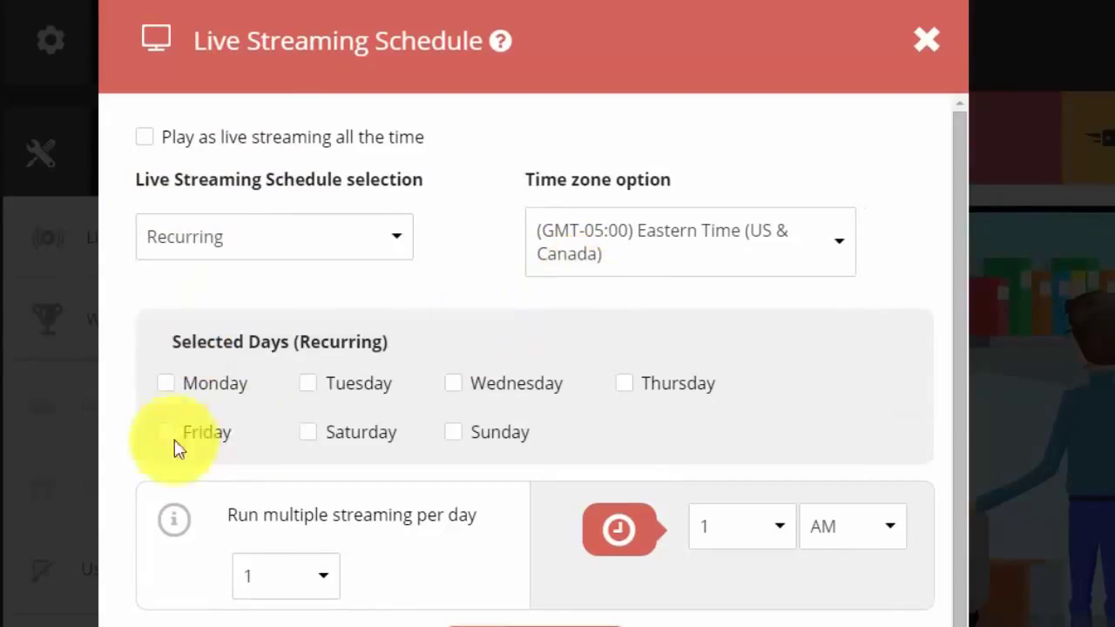
click(168, 388)
click(544, 393)
Step: Keep one stream per day at 2 PM, save the schedule, and switch Auto Play on
scroll(945, 361, down, 2)
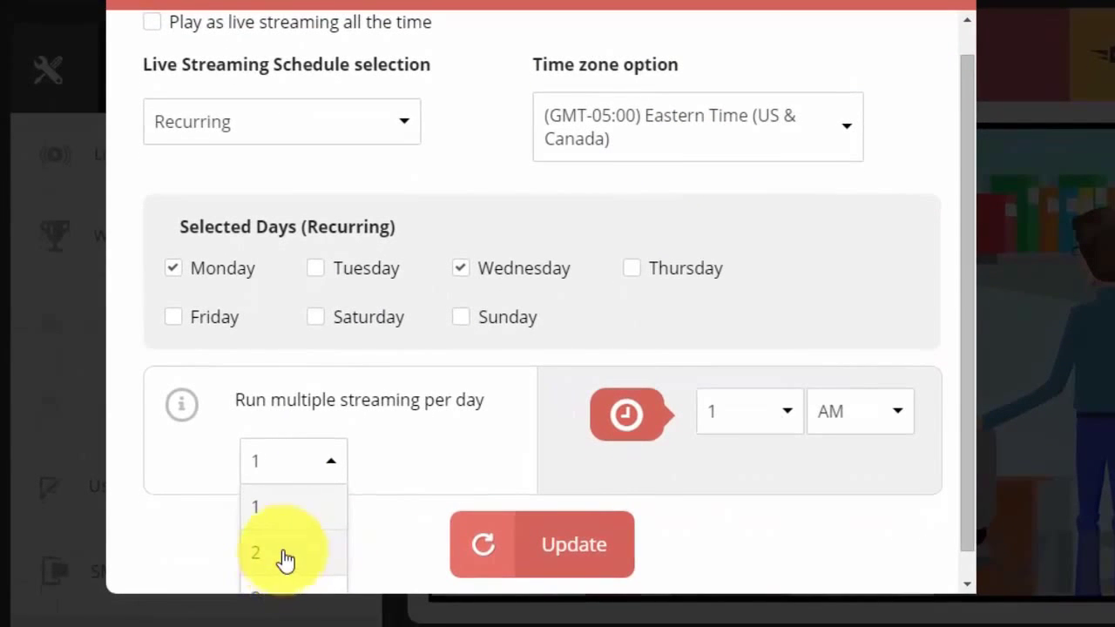
click(370, 581)
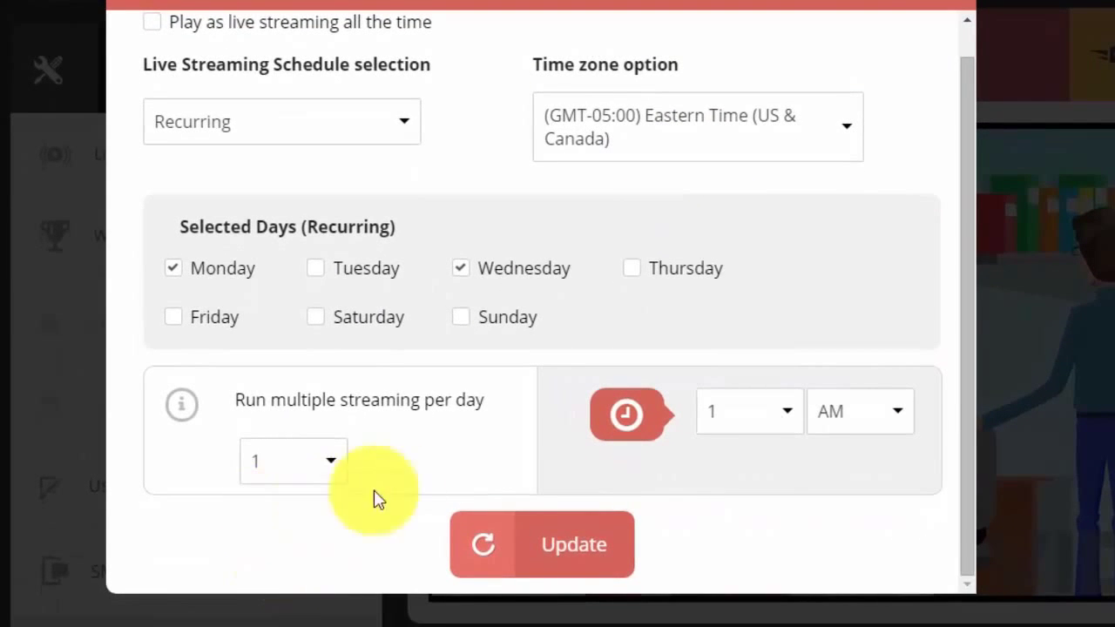
click(841, 415)
click(778, 423)
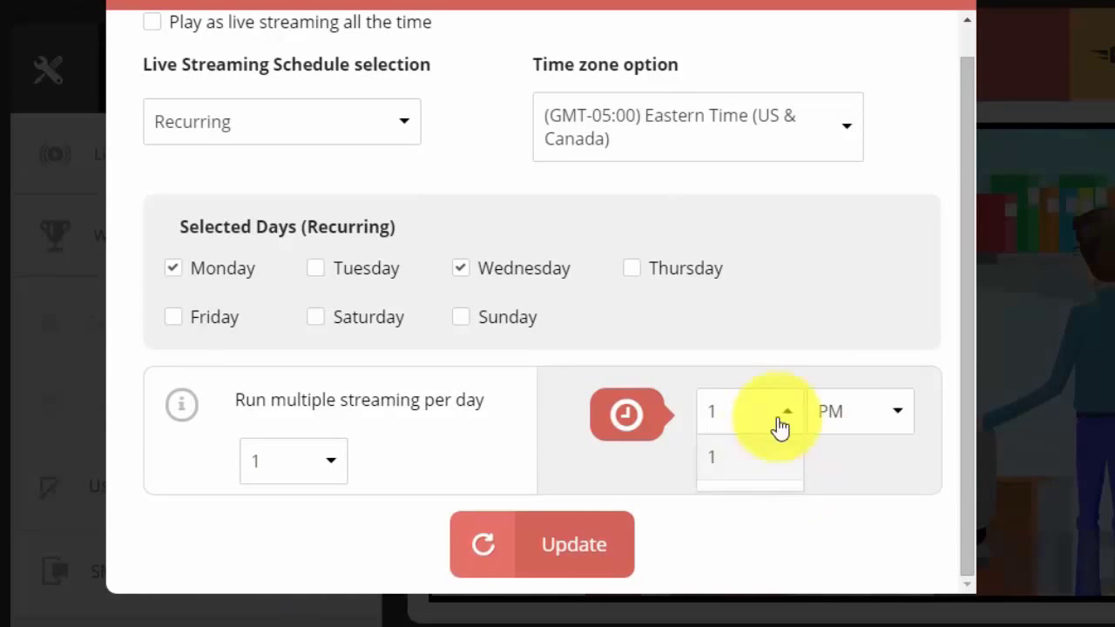
click(724, 515)
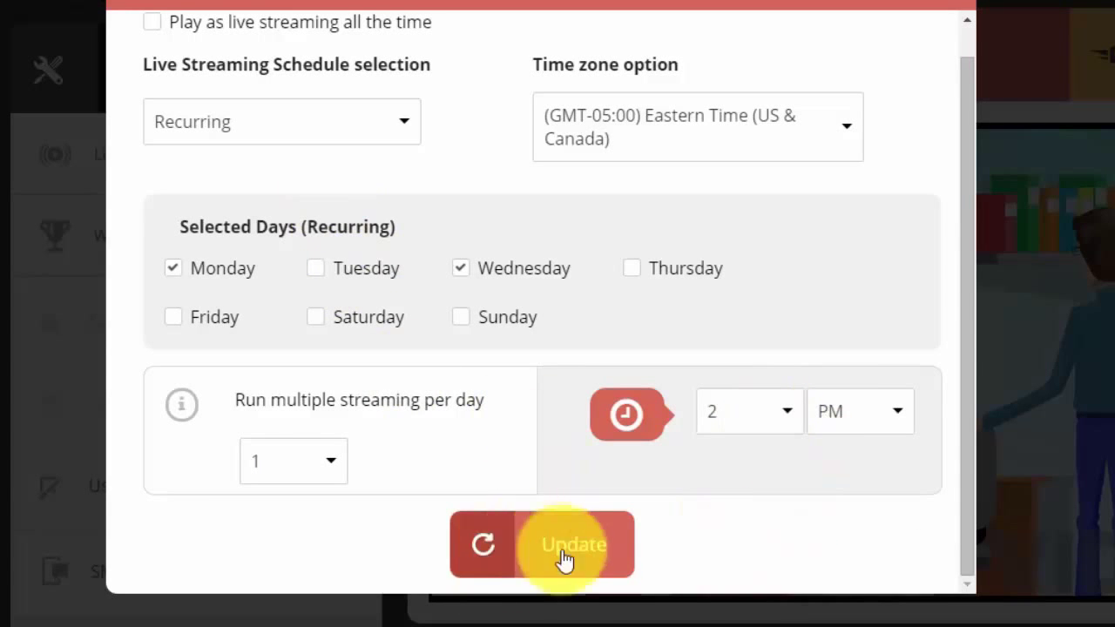
click(567, 562)
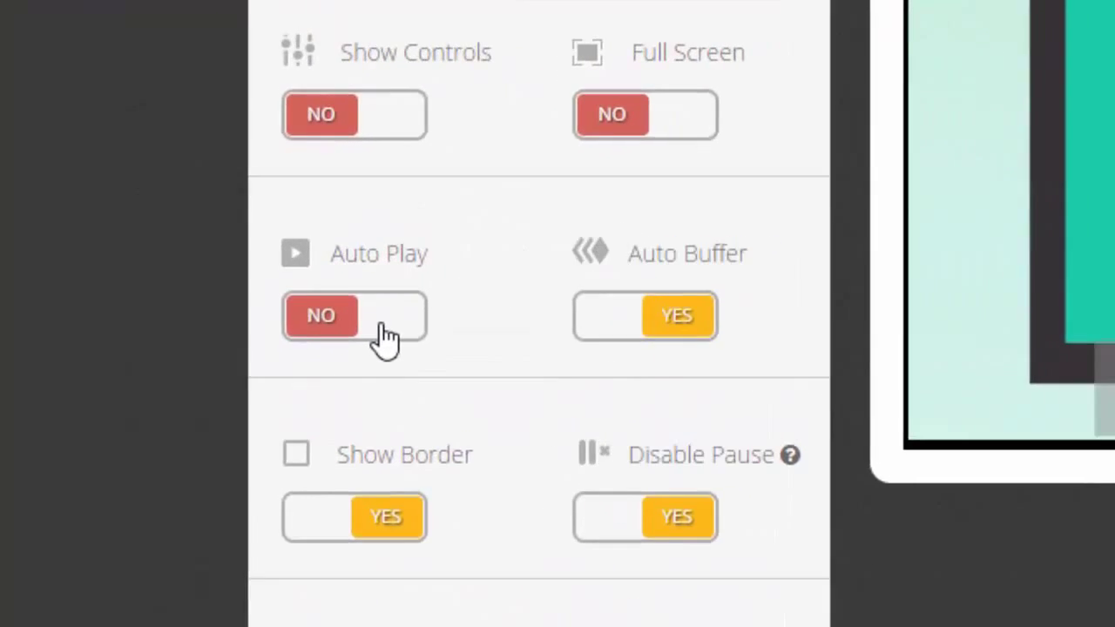
click(392, 307)
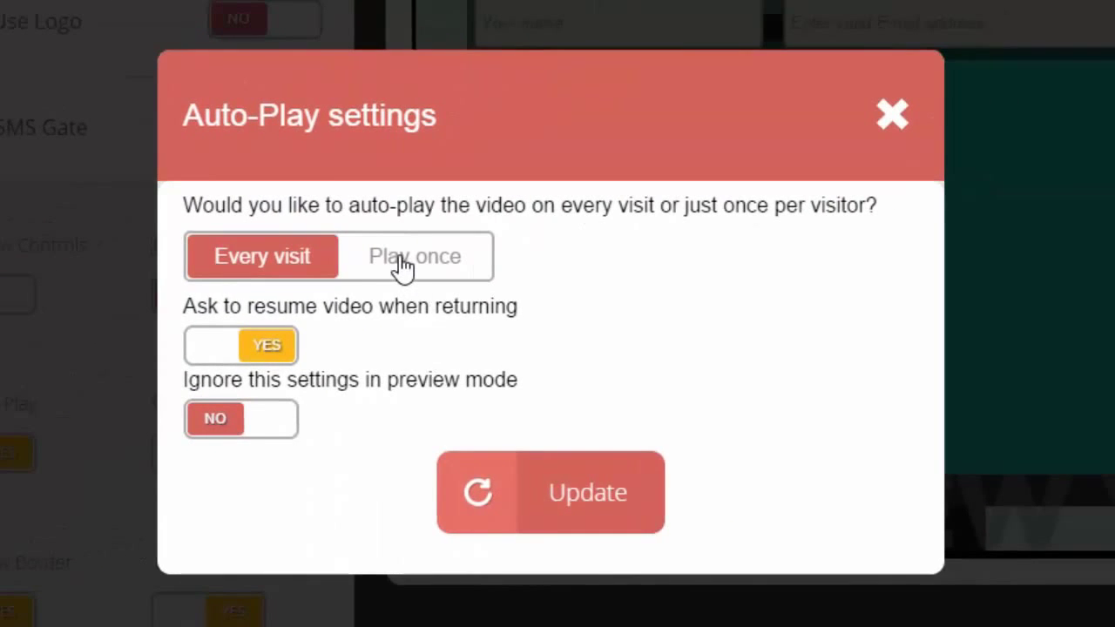
Step: Set auto-play to Every visit instead of once per visitor, save, and set Smart Play to YES
click(402, 266)
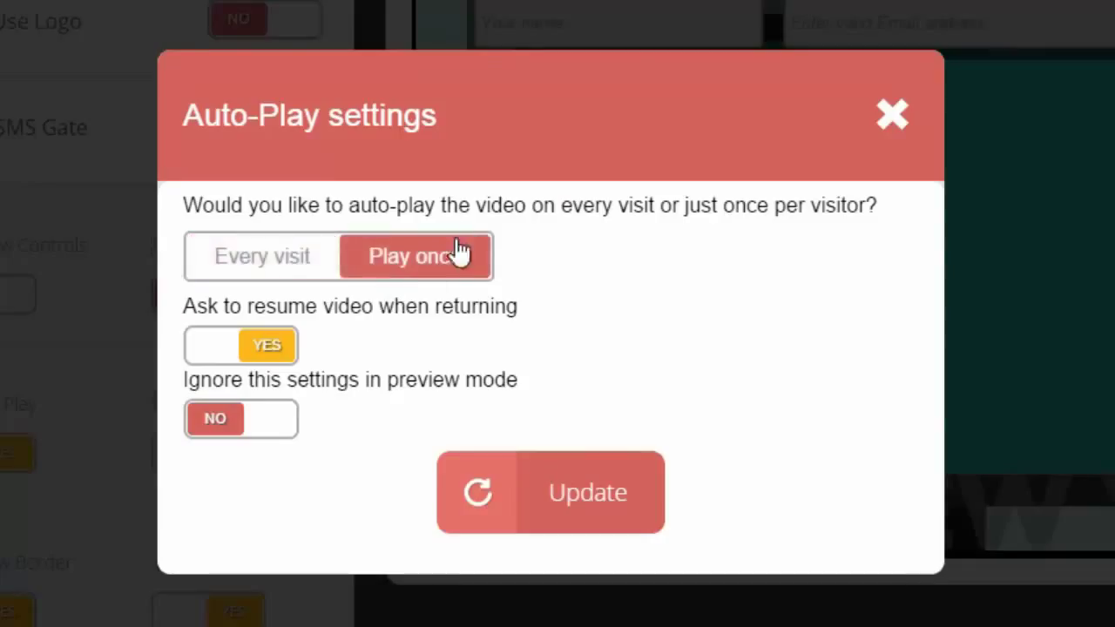
click(273, 264)
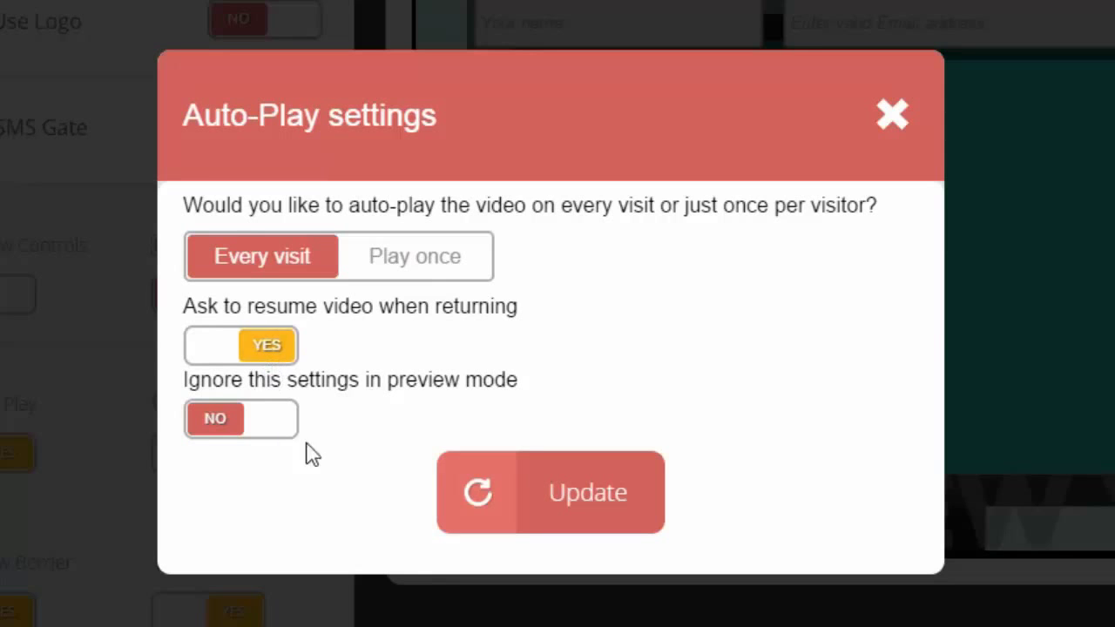
click(540, 503)
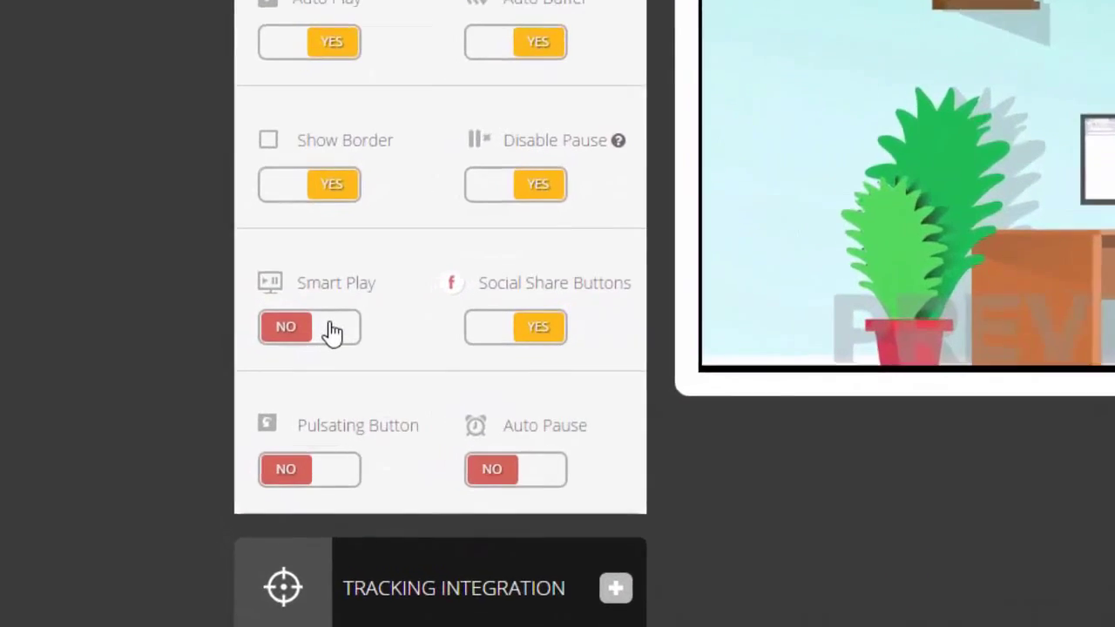
click(392, 393)
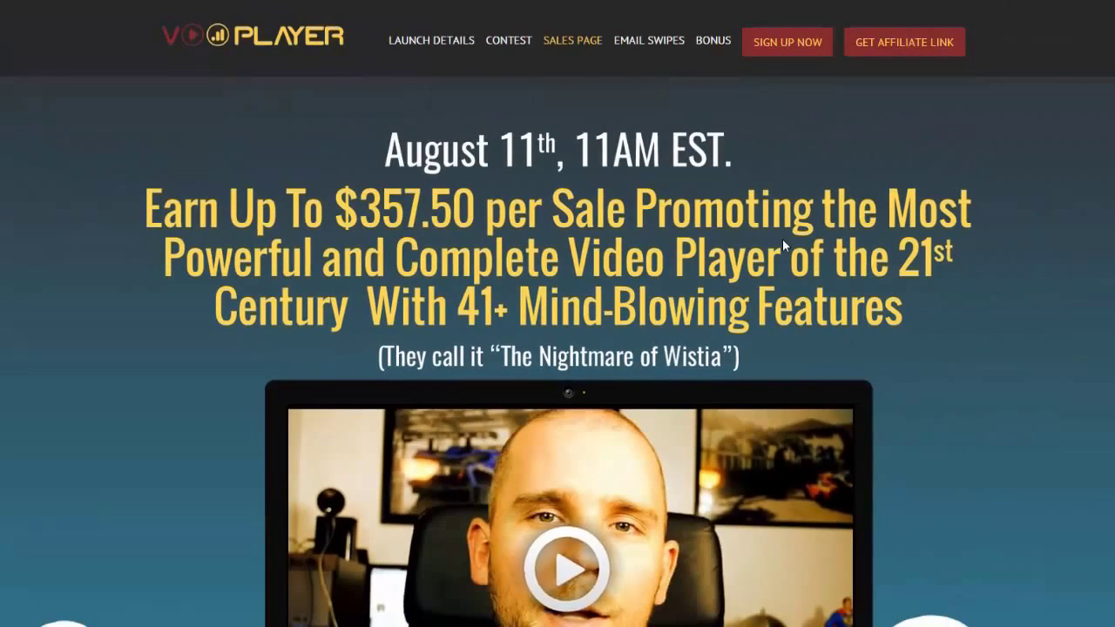
scroll(782, 239, down, 3)
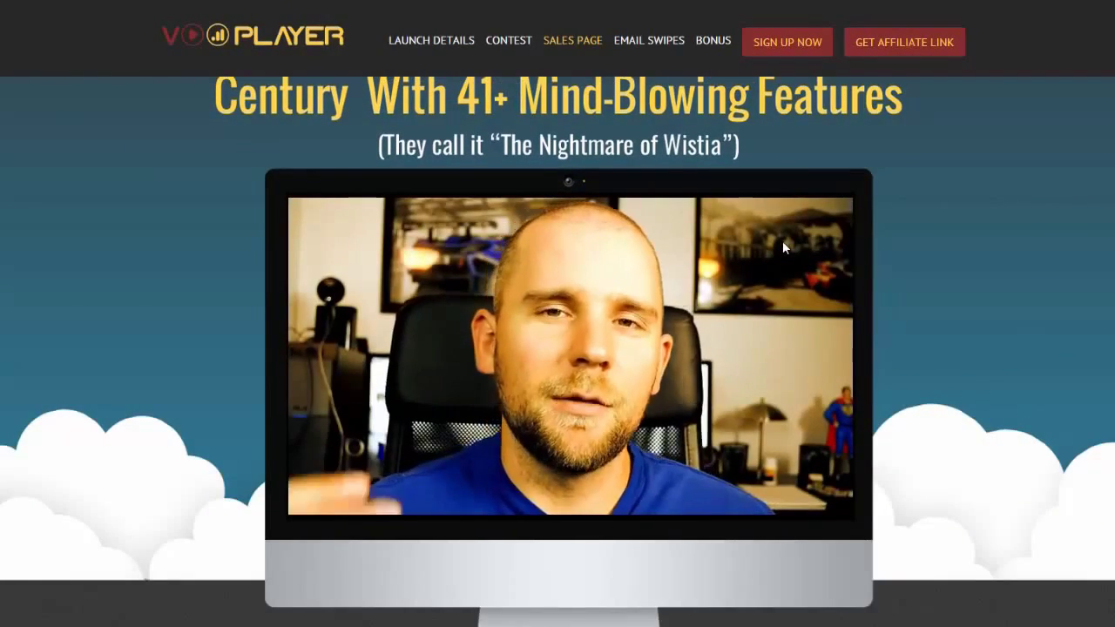
scroll(783, 240, down, 2)
scroll(794, 265, down, 5)
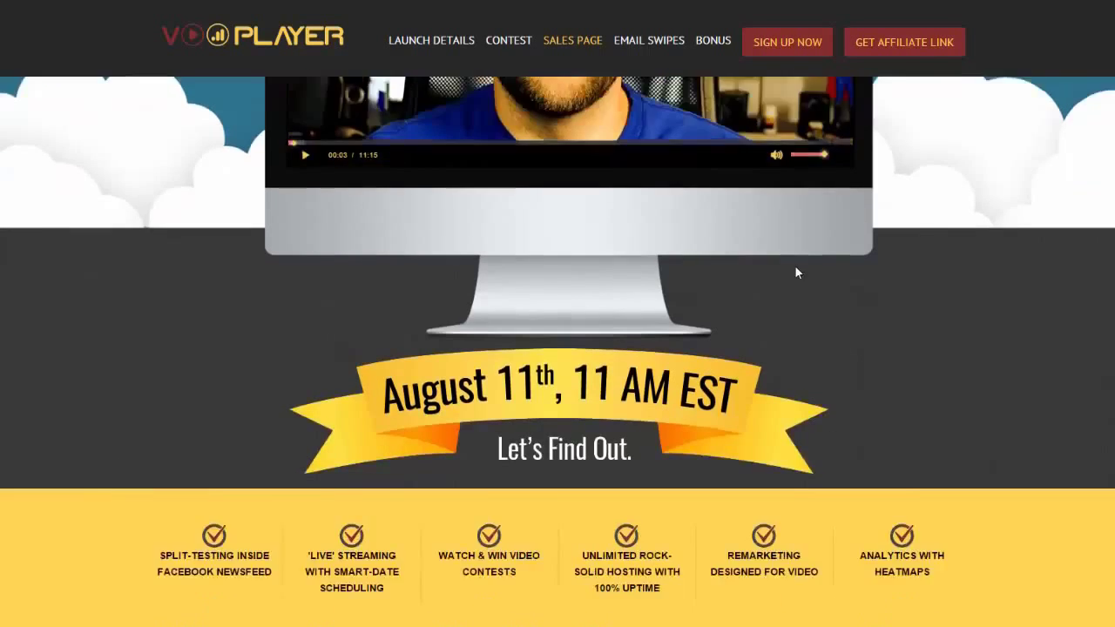
scroll(795, 267, up, 4)
scroll(796, 283, up, 3)
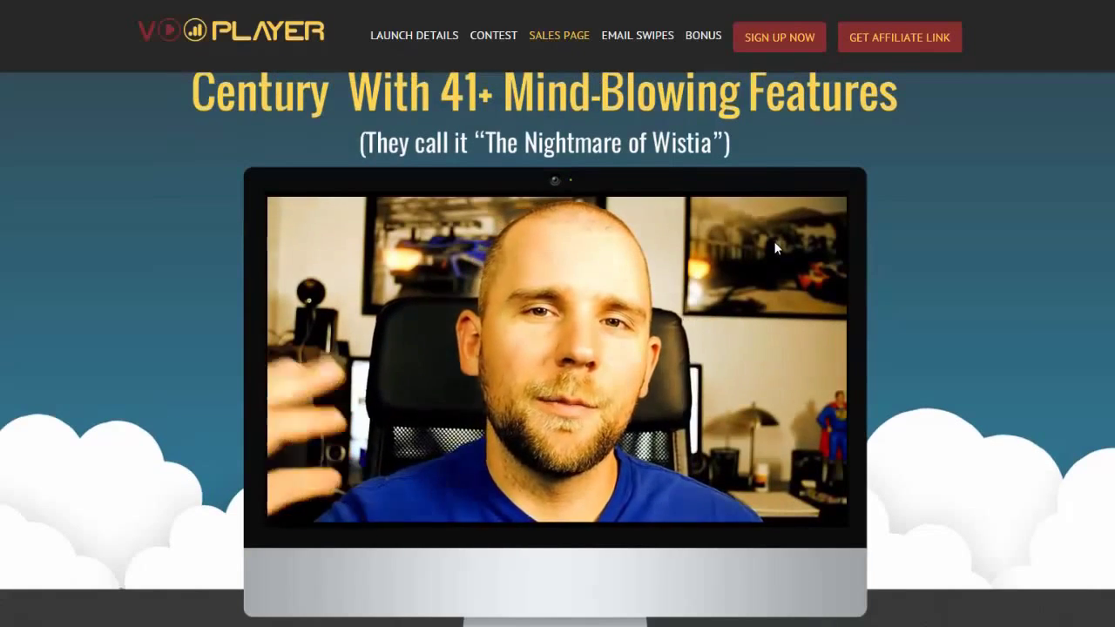
scroll(776, 249, down, 2)
scroll(779, 257, down, 5)
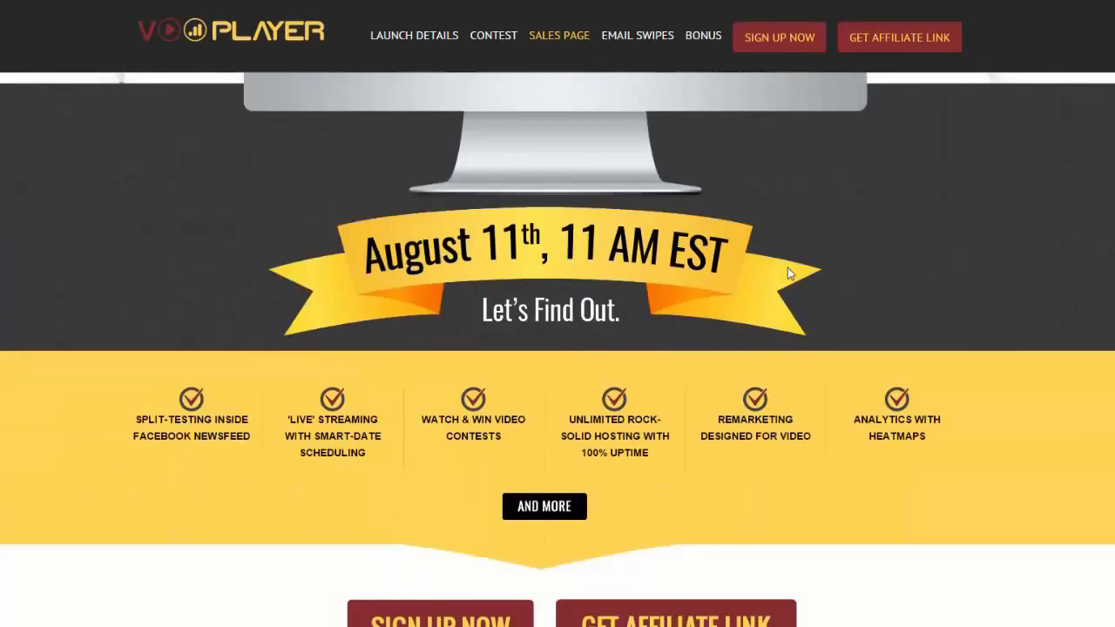
scroll(787, 270, up, 5)
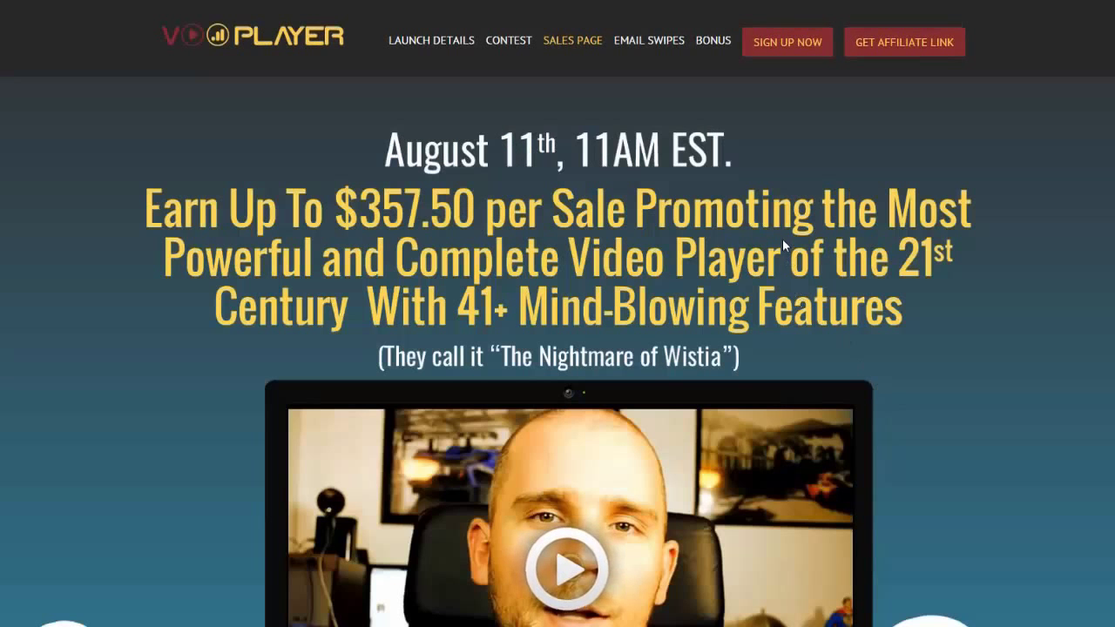
scroll(782, 240, down, 2)
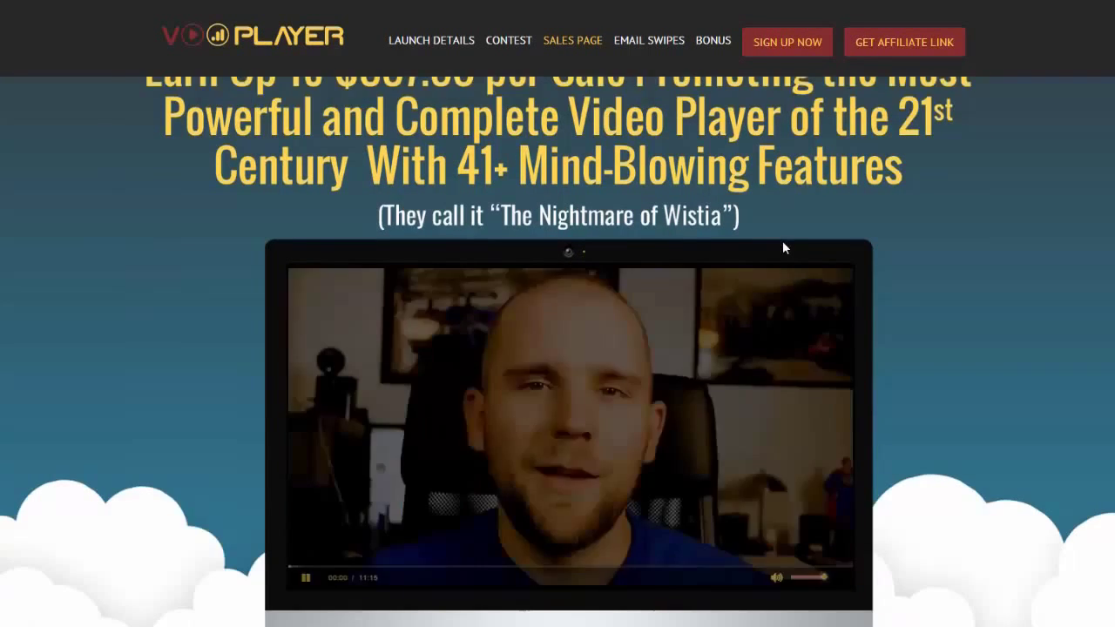
scroll(783, 246, down, 2)
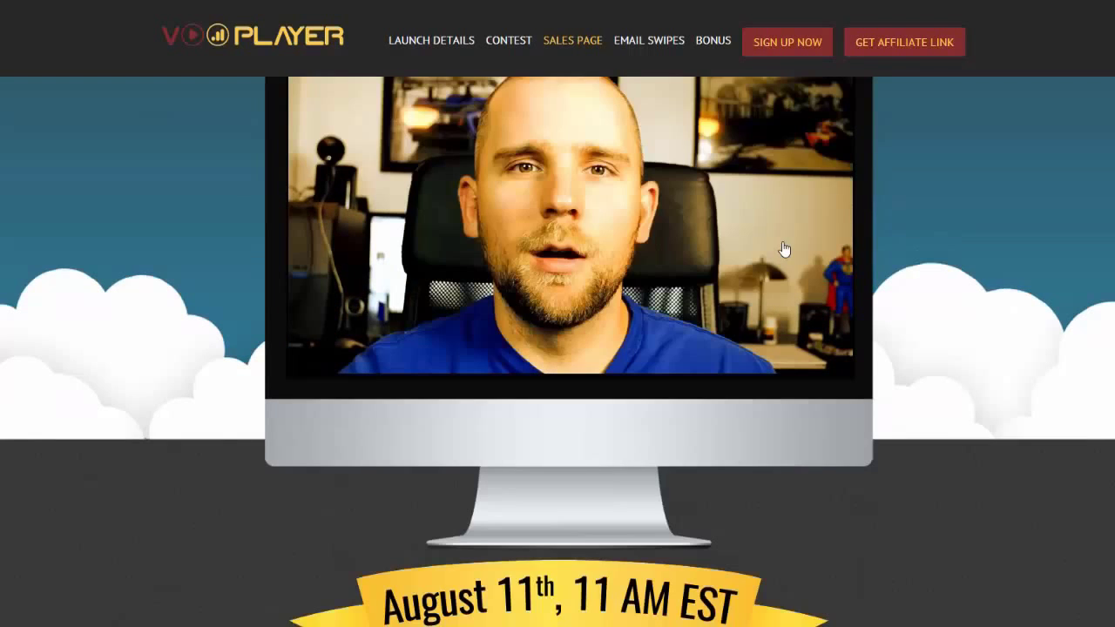
scroll(784, 249, down, 4)
scroll(795, 267, up, 5)
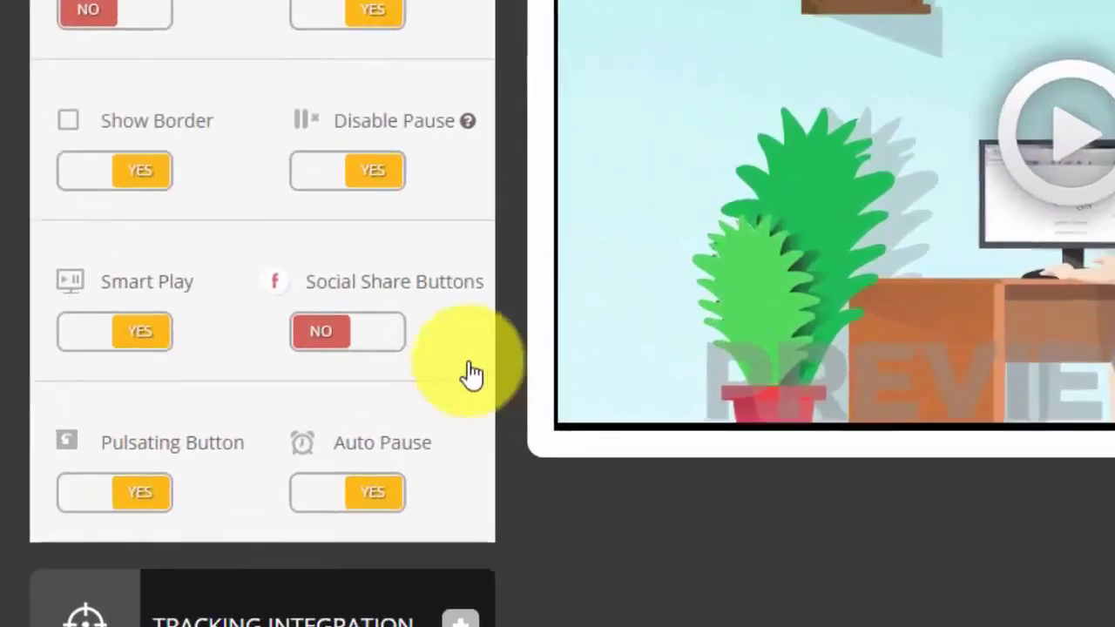
click(380, 342)
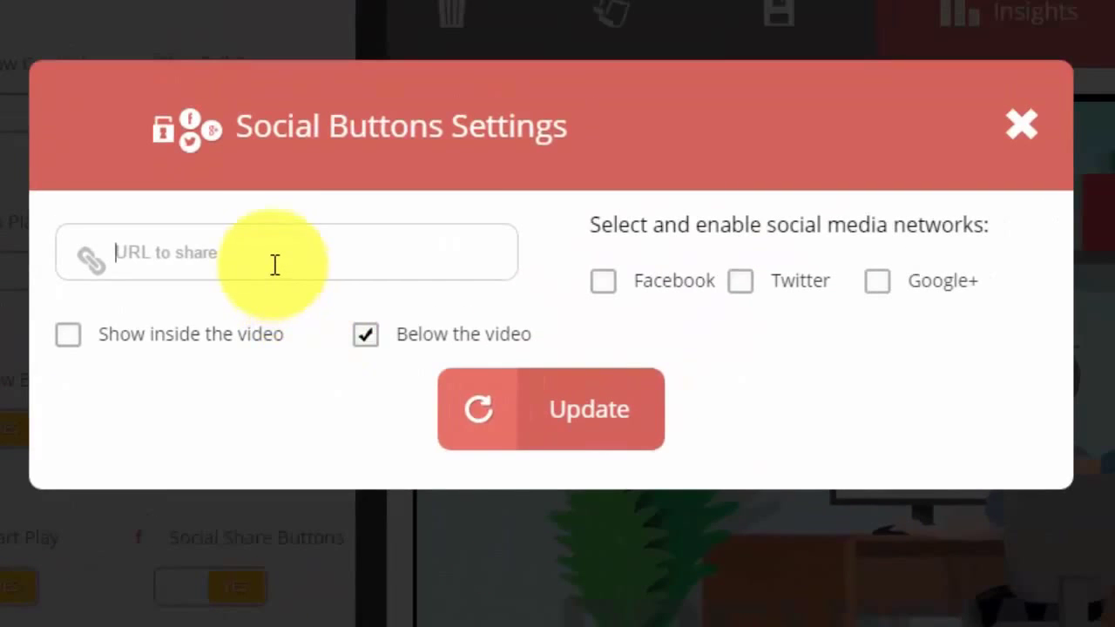
right_click(202, 253)
click(299, 433)
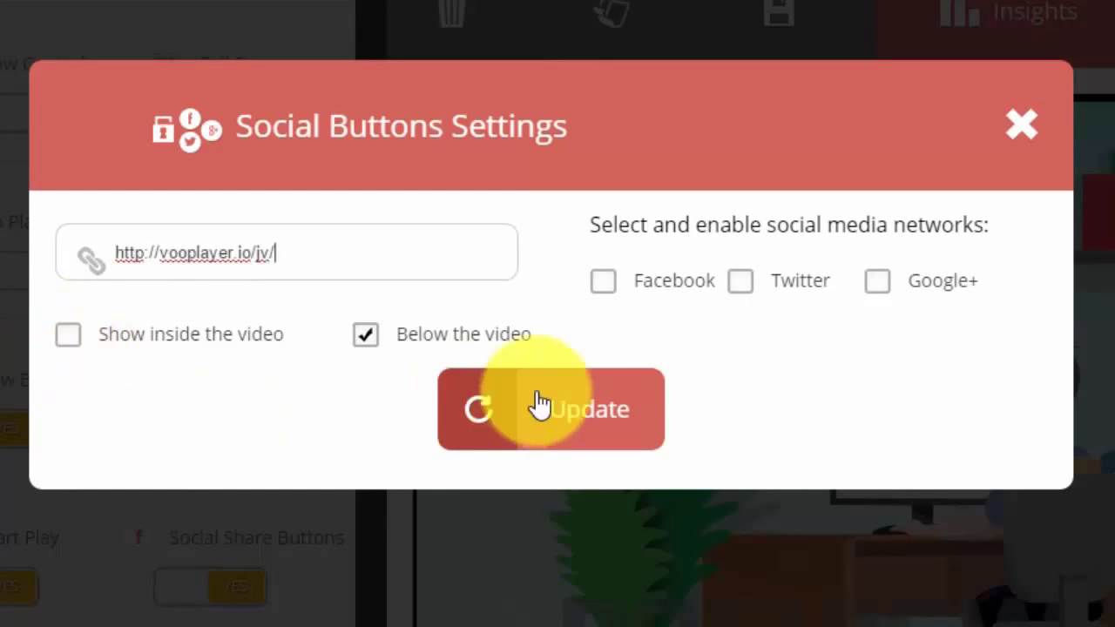
click(66, 337)
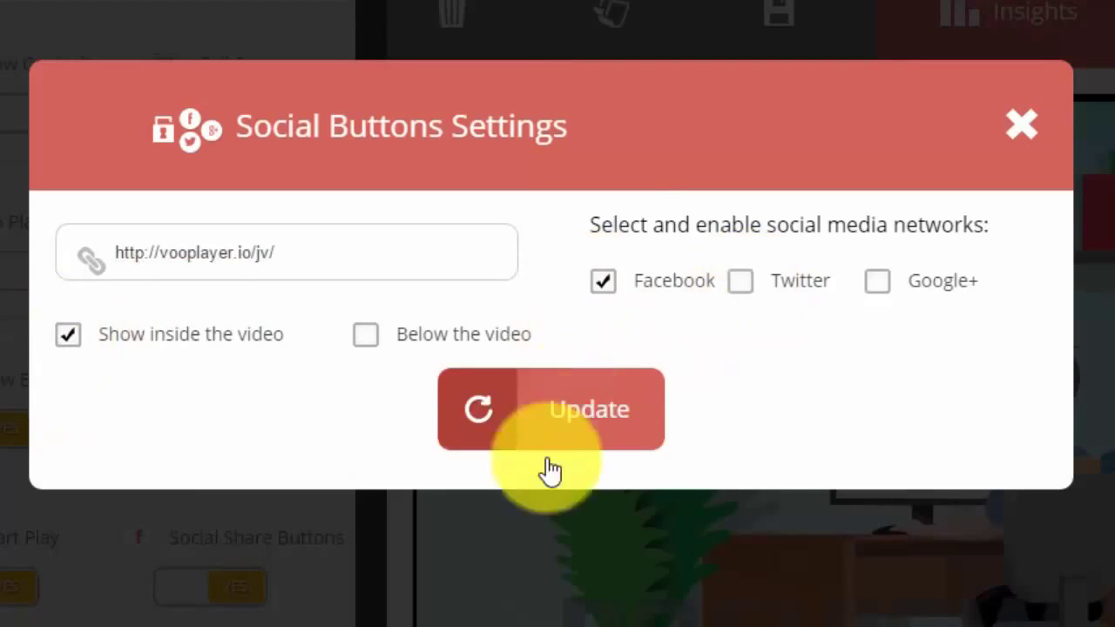
click(549, 436)
click(964, 199)
drag(12, 0, 695, 40)
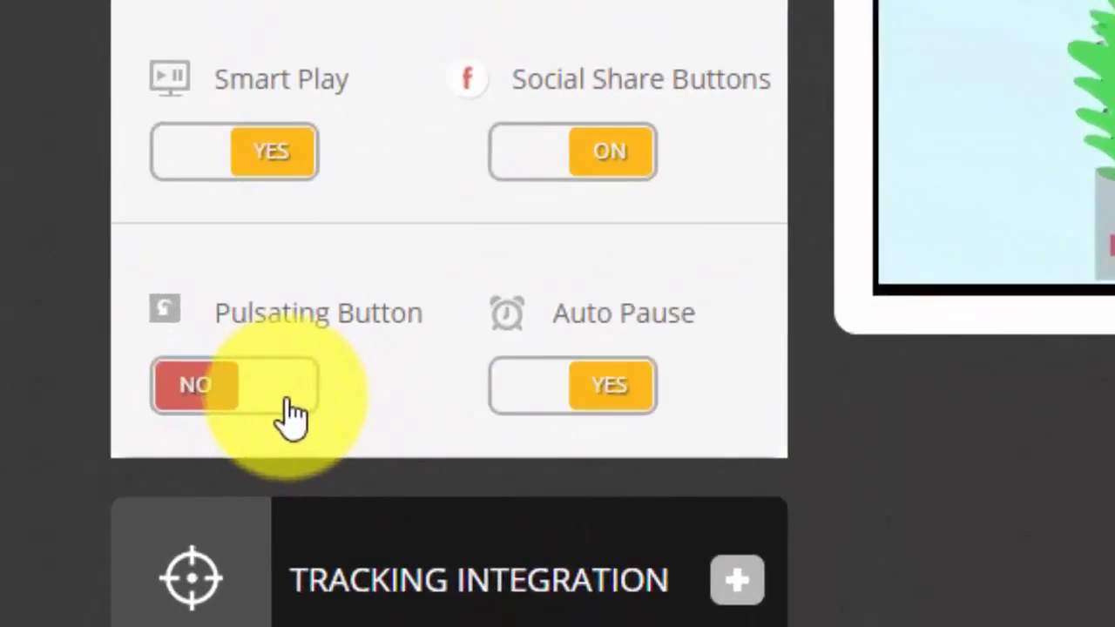
click(155, 536)
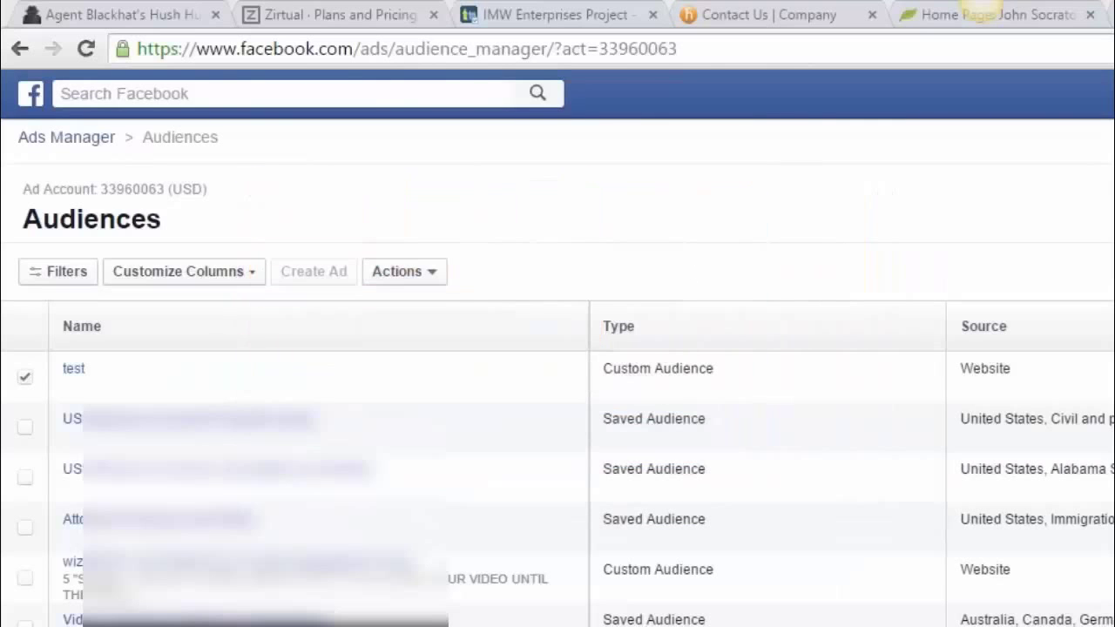
Step: Choose View Pixel from the Actions menu for the test audience
click(431, 272)
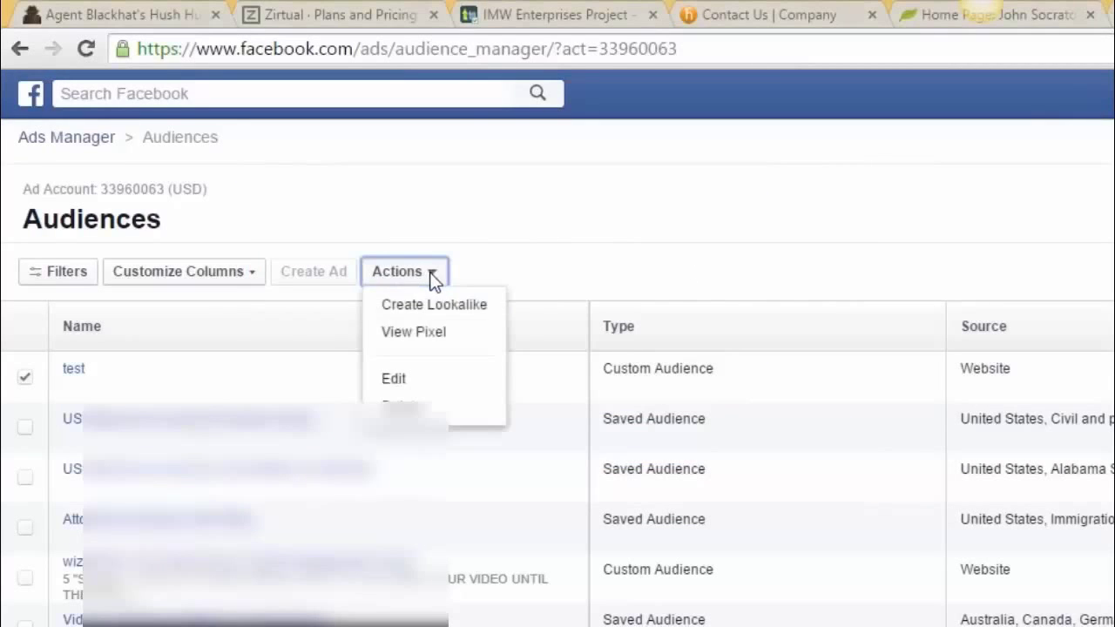
click(435, 337)
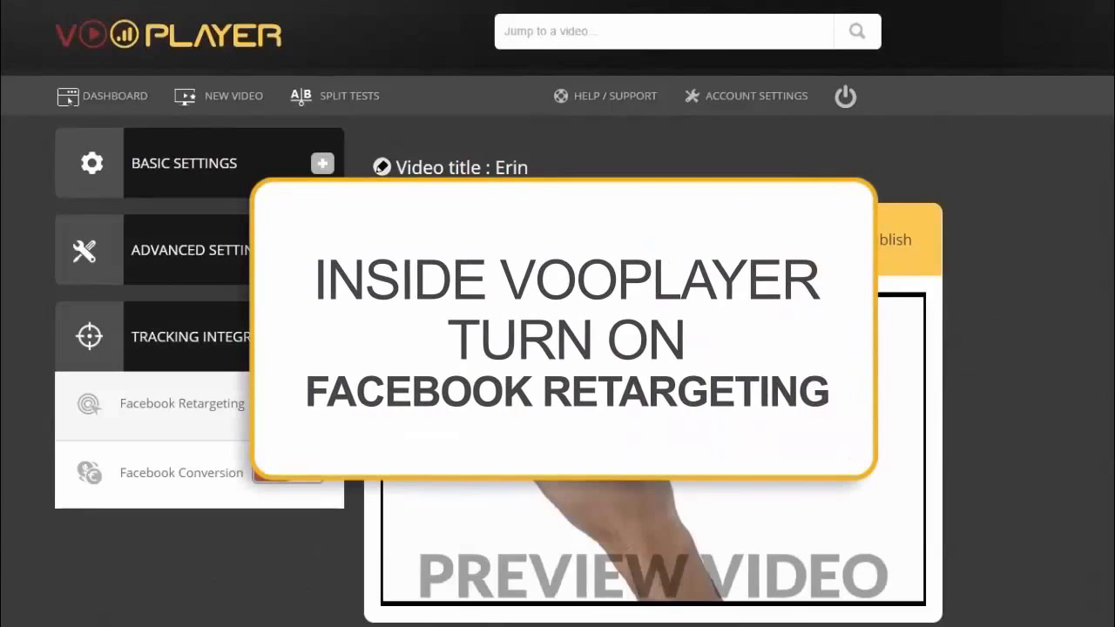
Step: Enable Facebook Retargeting with the pasted pixel ID, firing after 1 minute 30 seconds of viewing
click(306, 405)
click(396, 153)
key(ctrl+v)
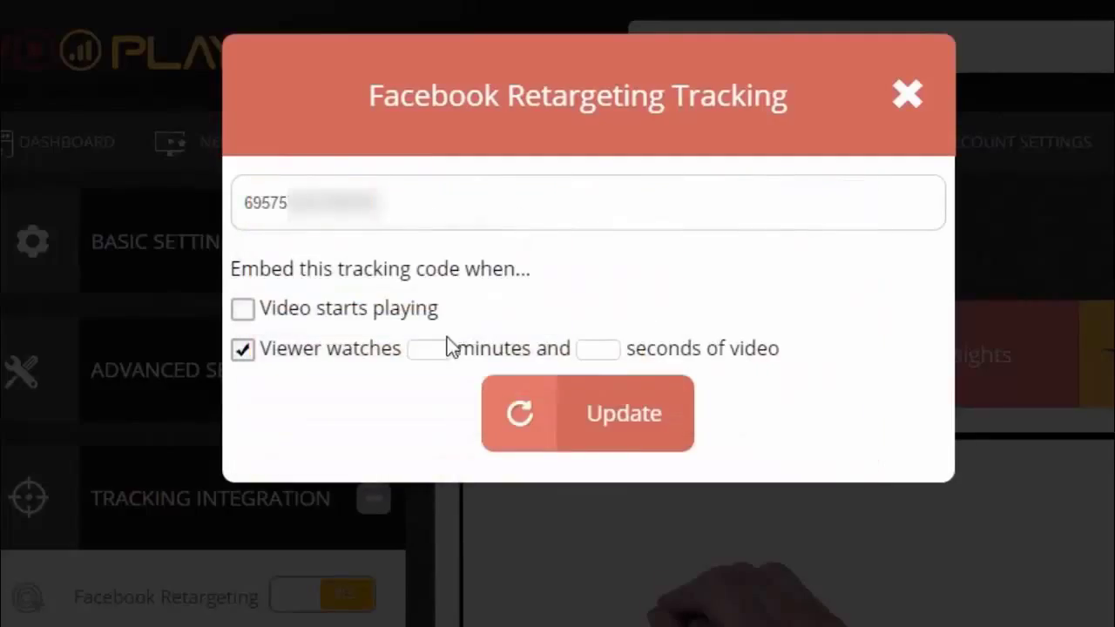
click(601, 411)
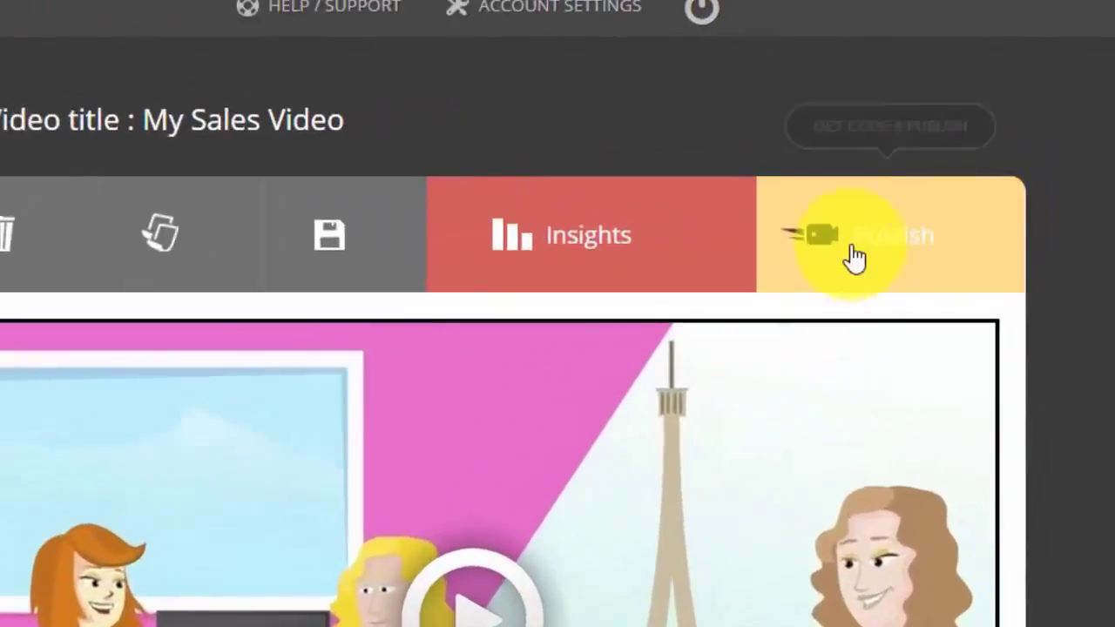
Step: Review My Sales Video's embed and lightbox codes, then copy its Facebook post link
click(953, 189)
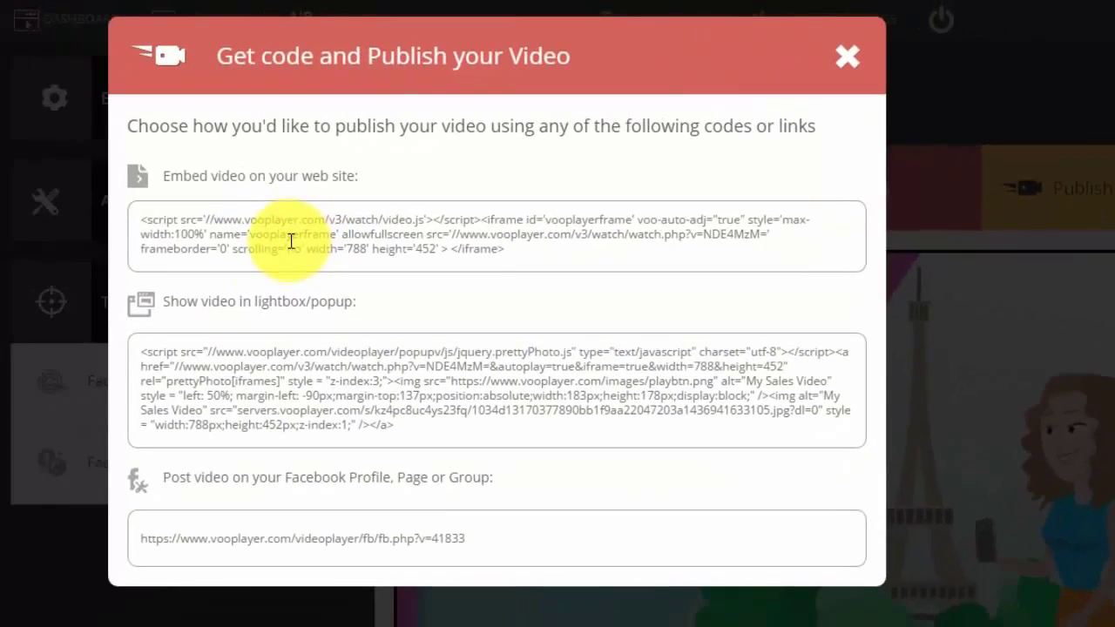
click(289, 240)
click(289, 240)
click(255, 399)
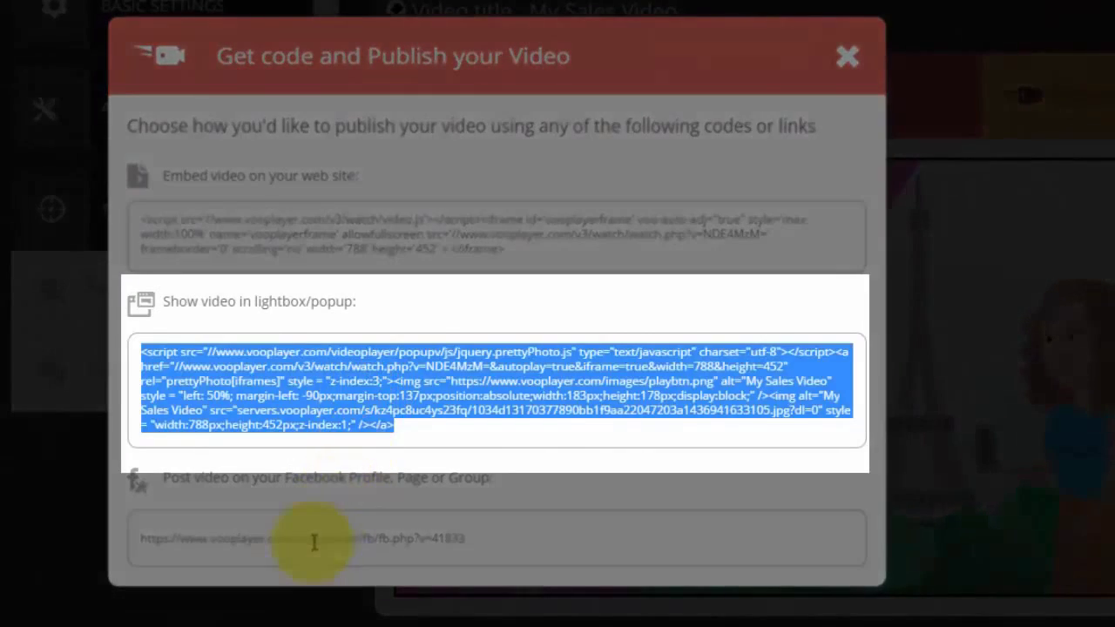
click(314, 542)
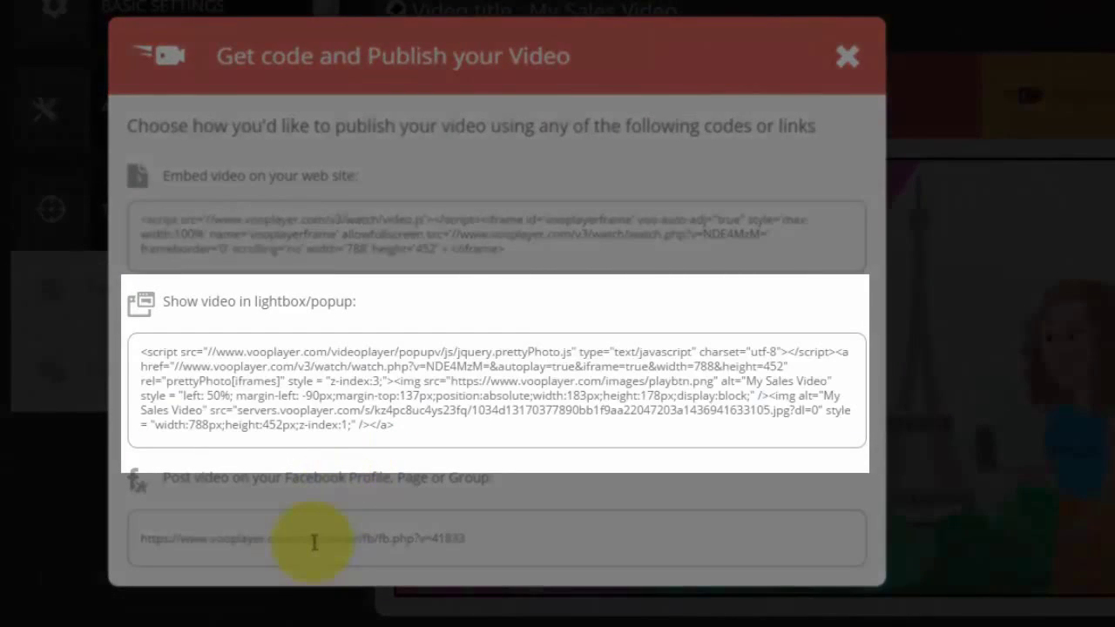
right_click(314, 542)
click(366, 558)
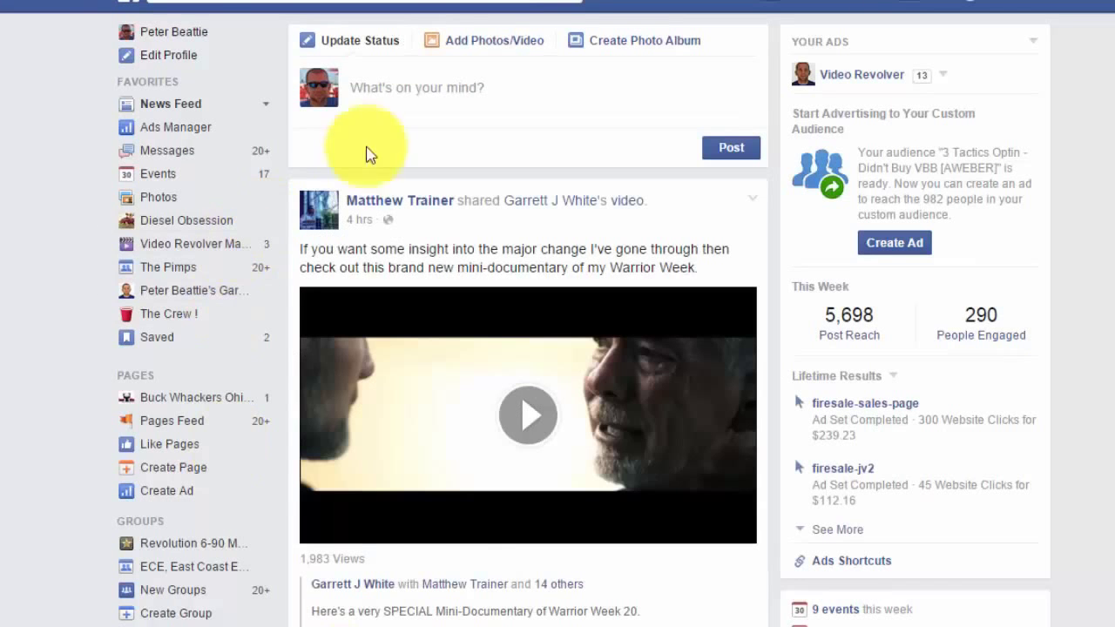
Step: Post a Facebook status containing the pasted My Sales Video link
click(386, 98)
key(ctrl+v)
right_click(384, 94)
click(451, 211)
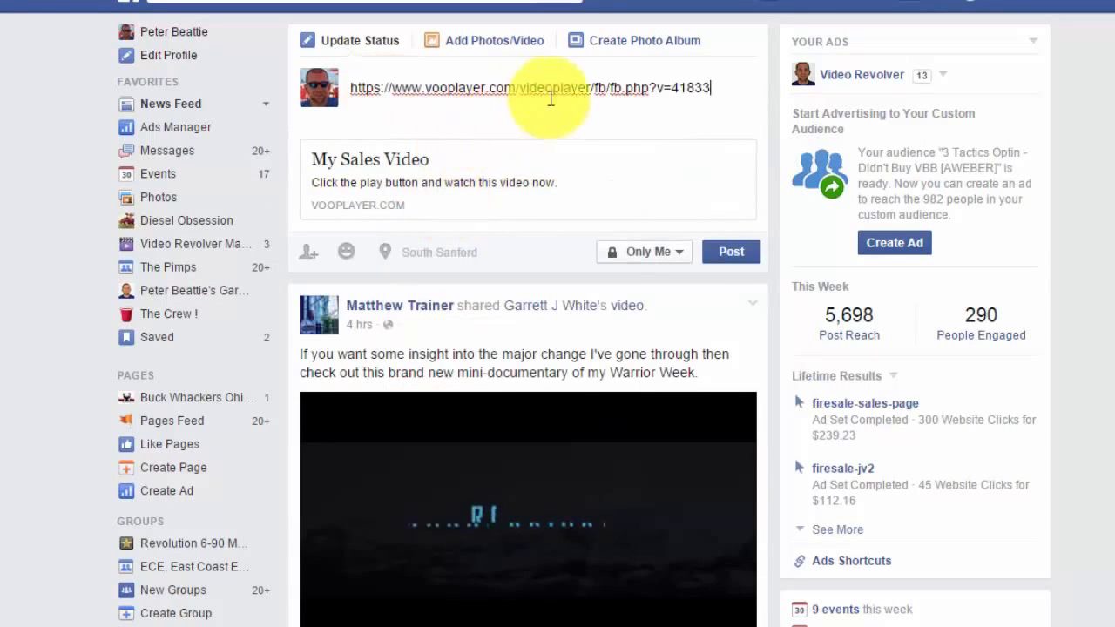
click(730, 251)
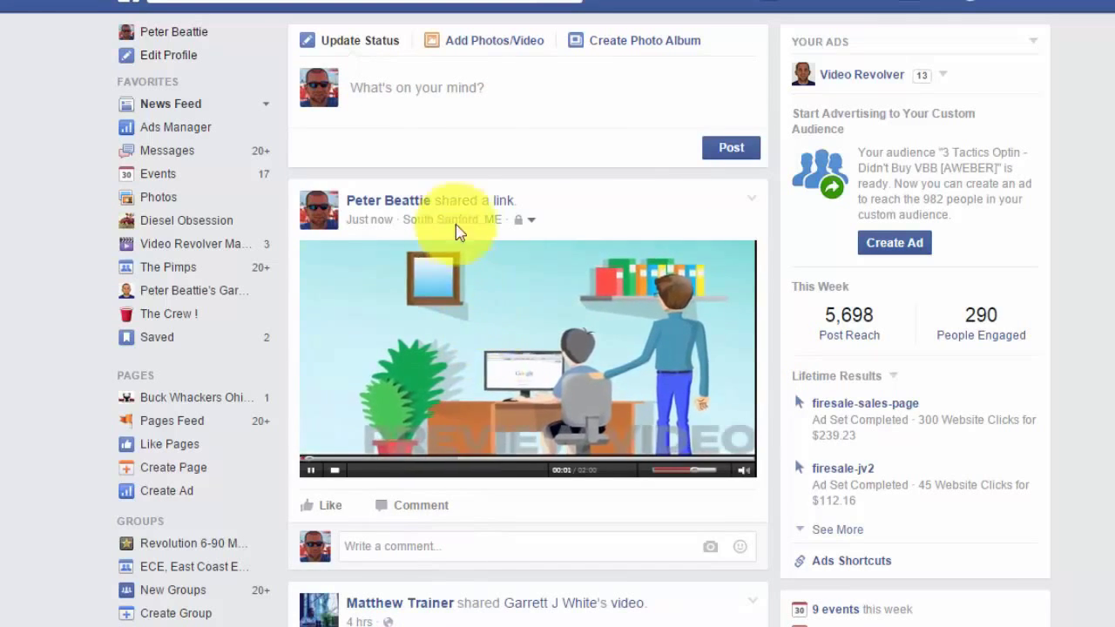
Step: Play My Sales Video from the new post on the timeline
scroll(445, 277, down, 3)
scroll(448, 281, up, 3)
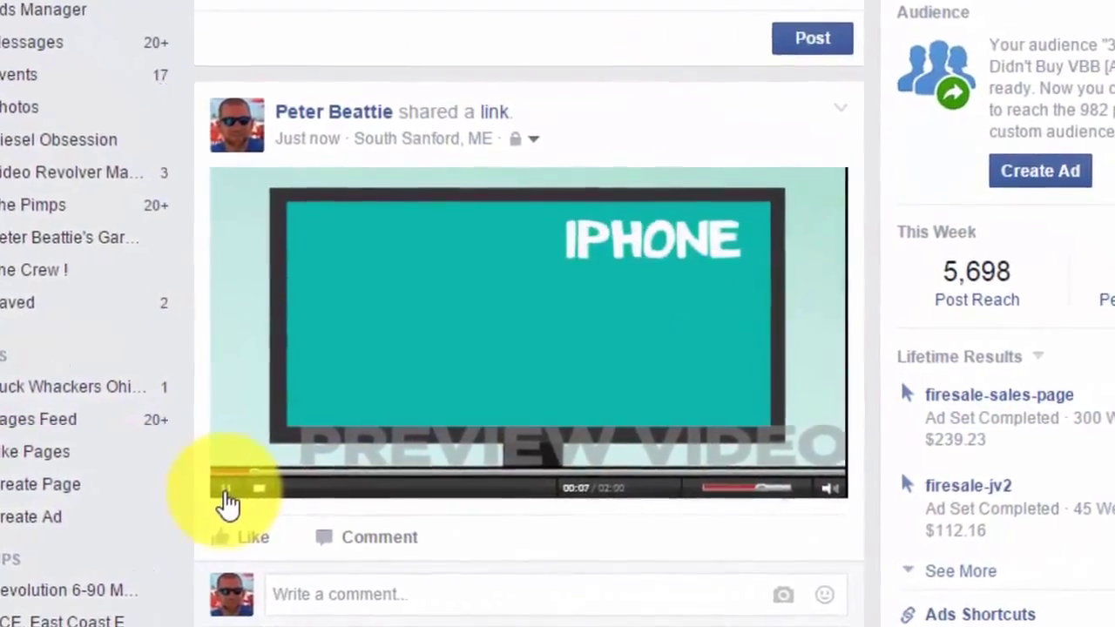
click(259, 481)
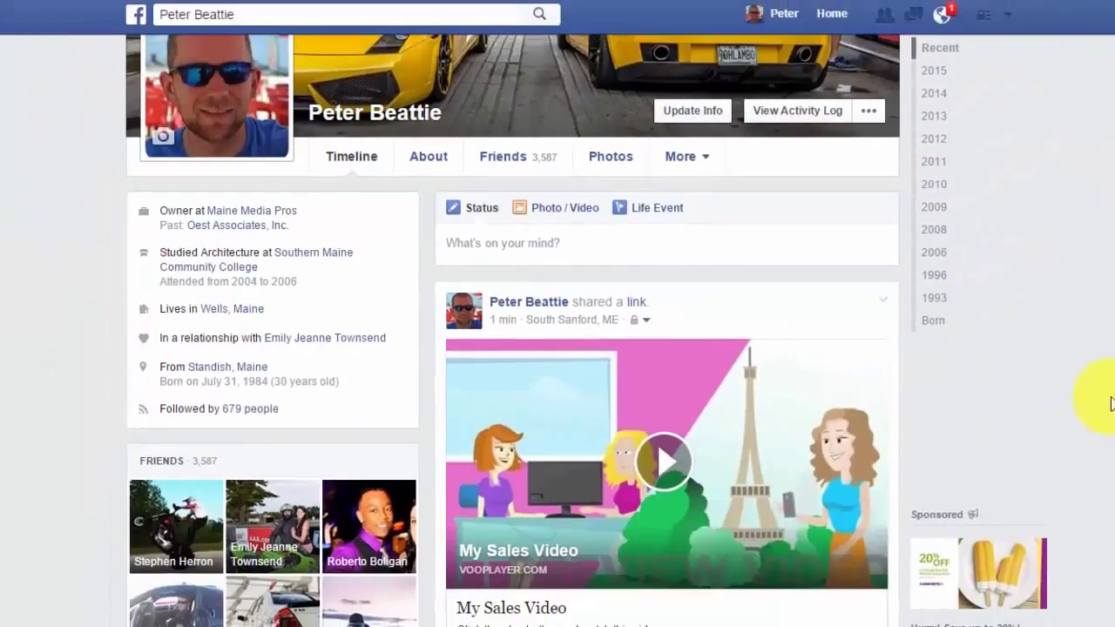
click(659, 452)
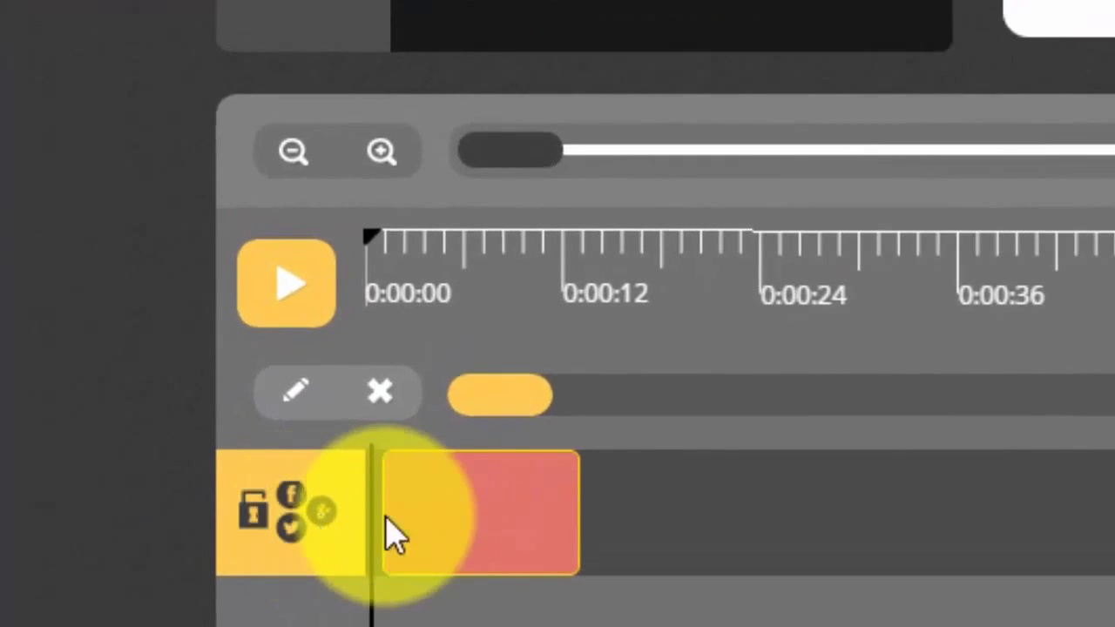
Step: Swap the social lock for an opt-in box lasting 9 seconds and save the video
click(379, 393)
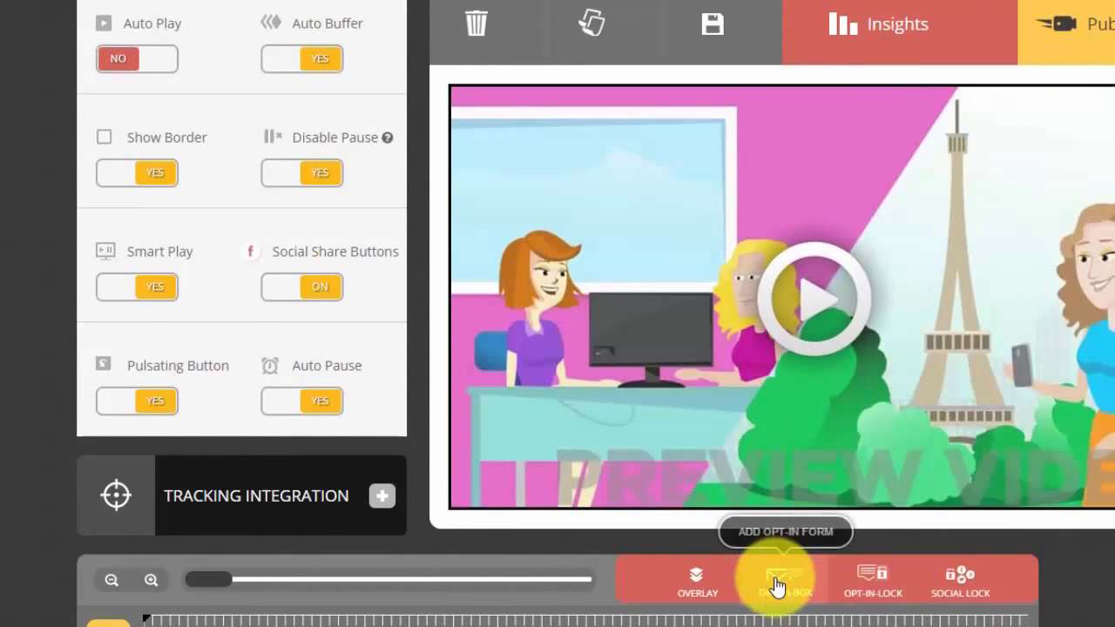
click(777, 584)
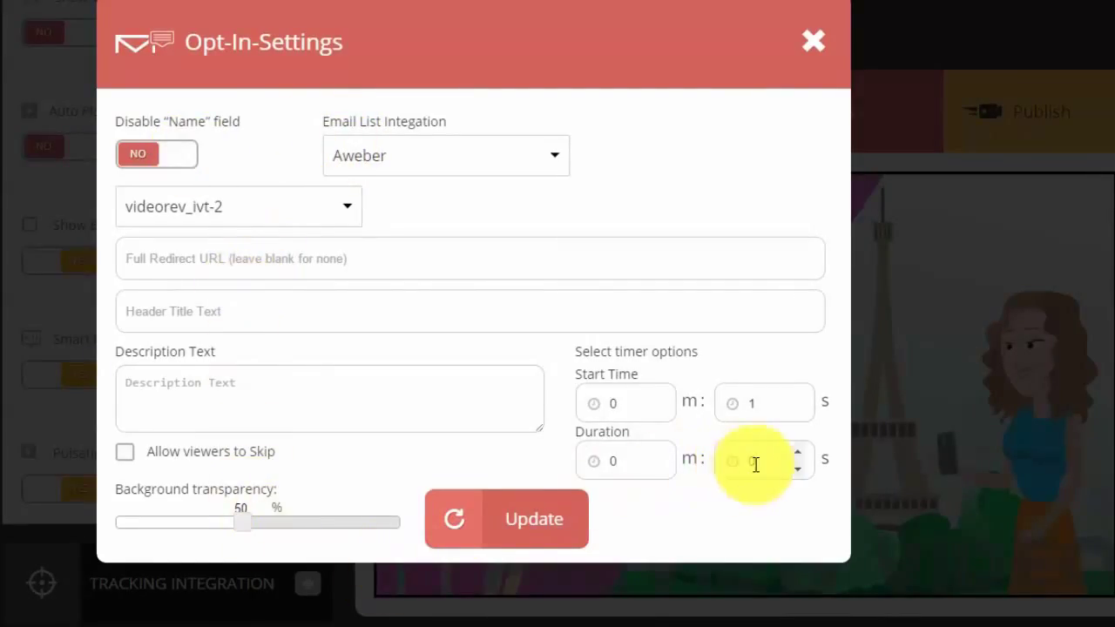
text(9)
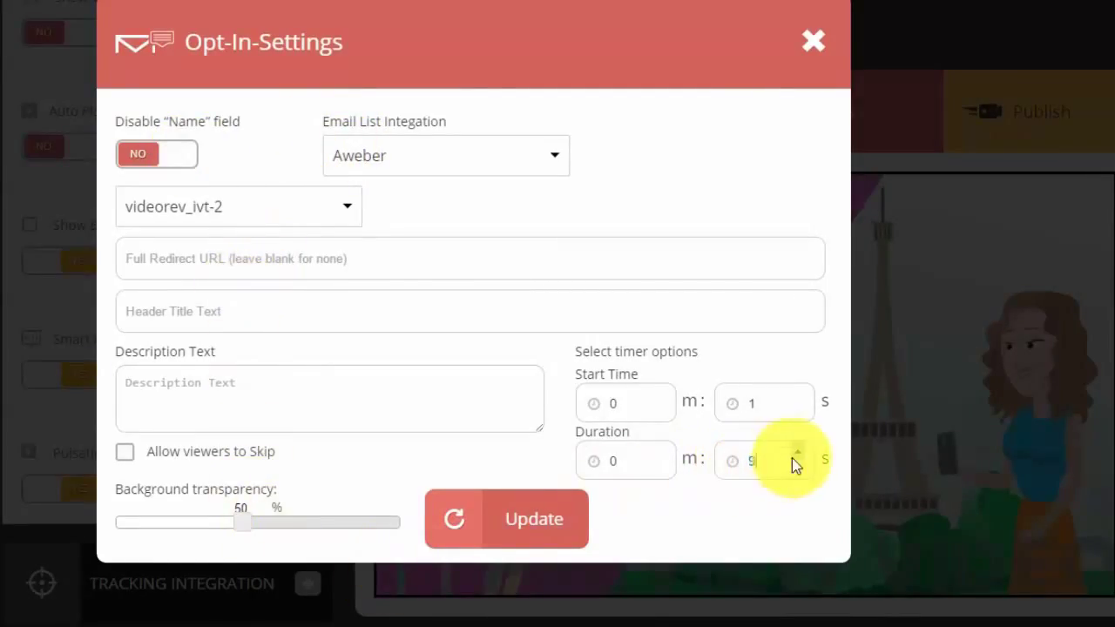
click(534, 520)
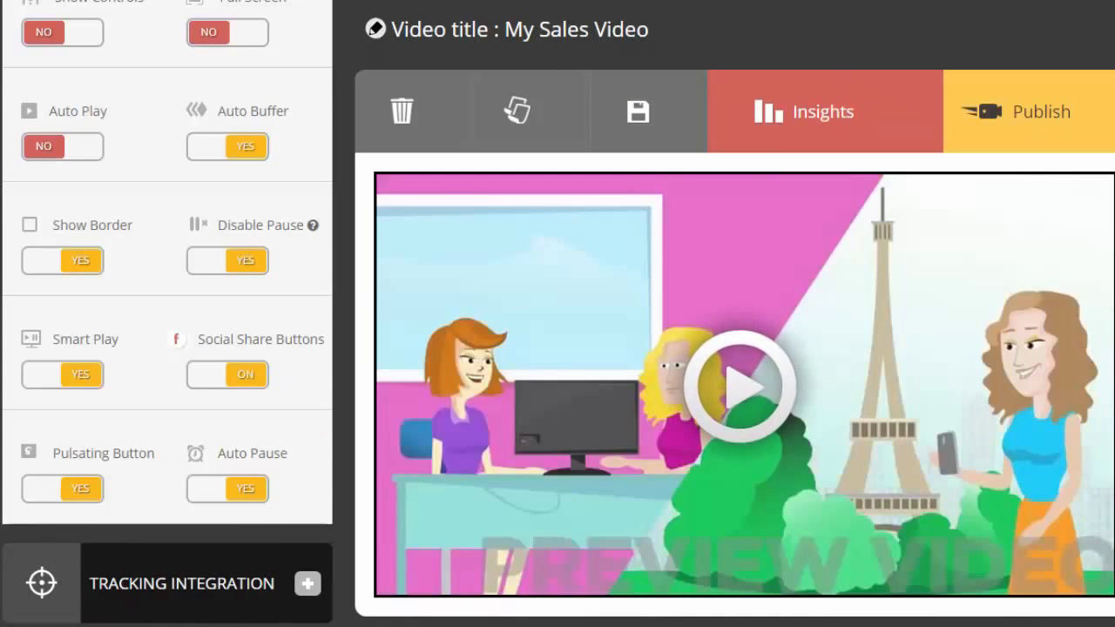
click(638, 129)
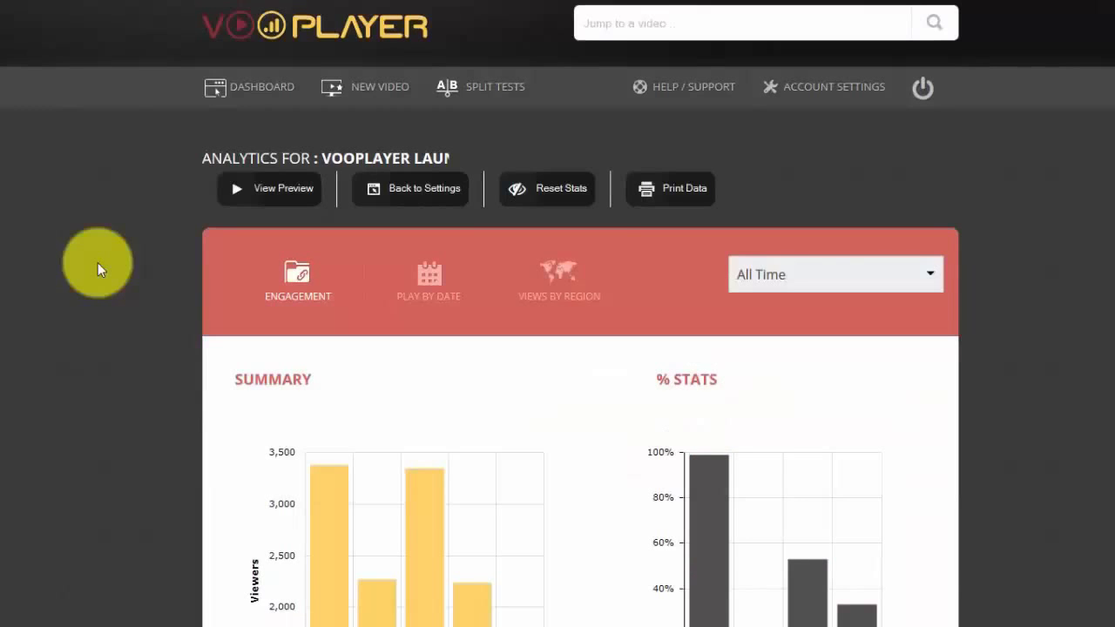
Step: Review the Vooplayer Launch analytics: 3.4K total loads, 2.3K unique loads, 99.05% play rate
scroll(98, 263, down, 1)
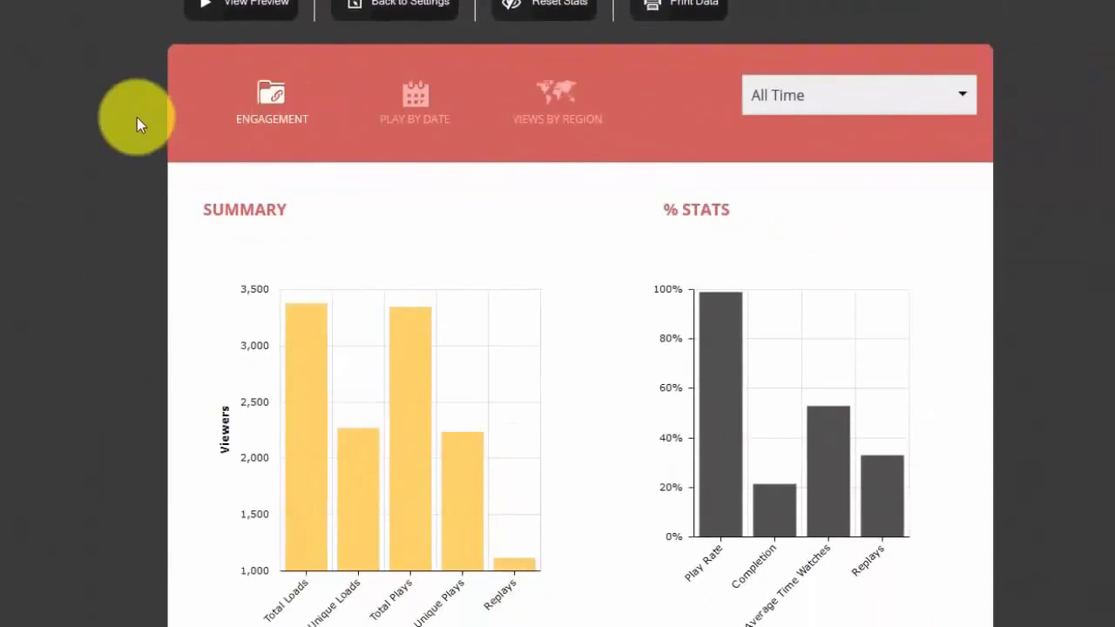
scroll(137, 117, down, 1)
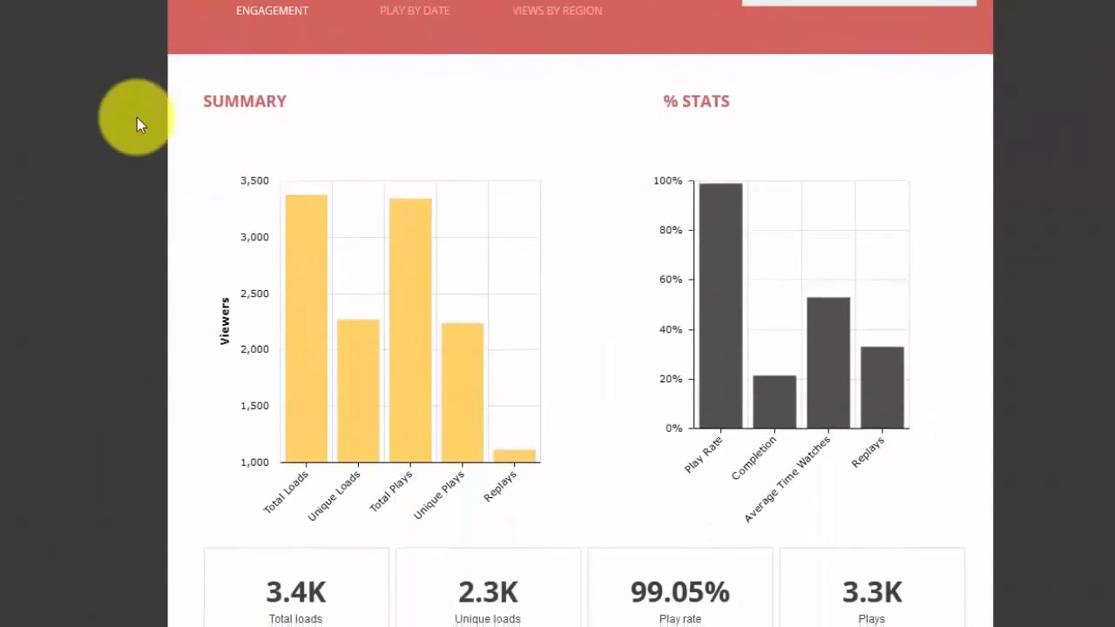
mouse_move(305, 293)
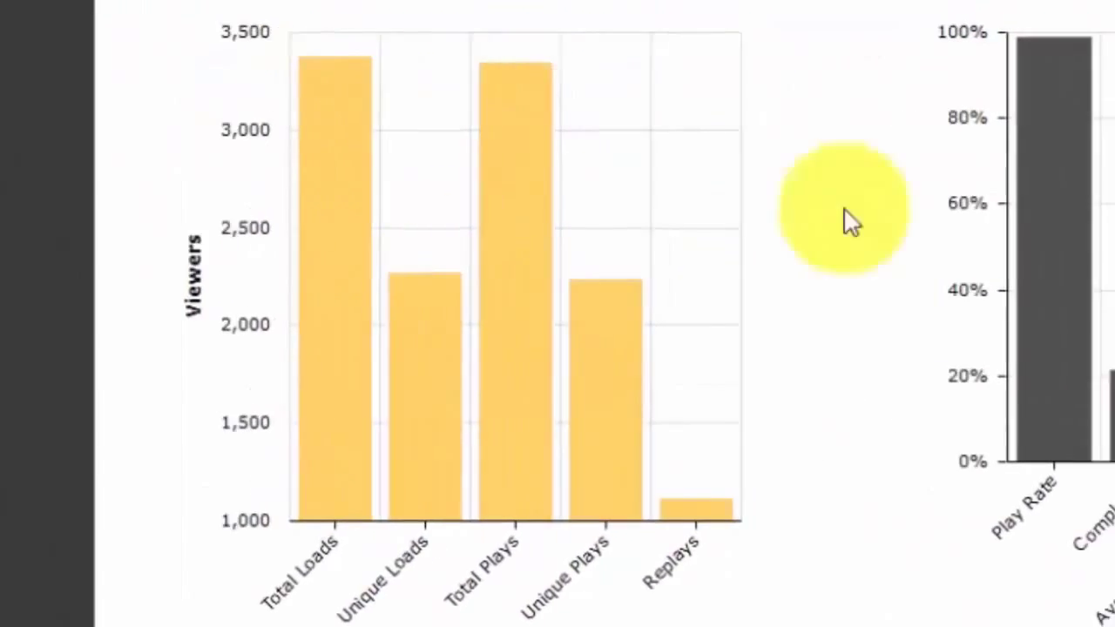